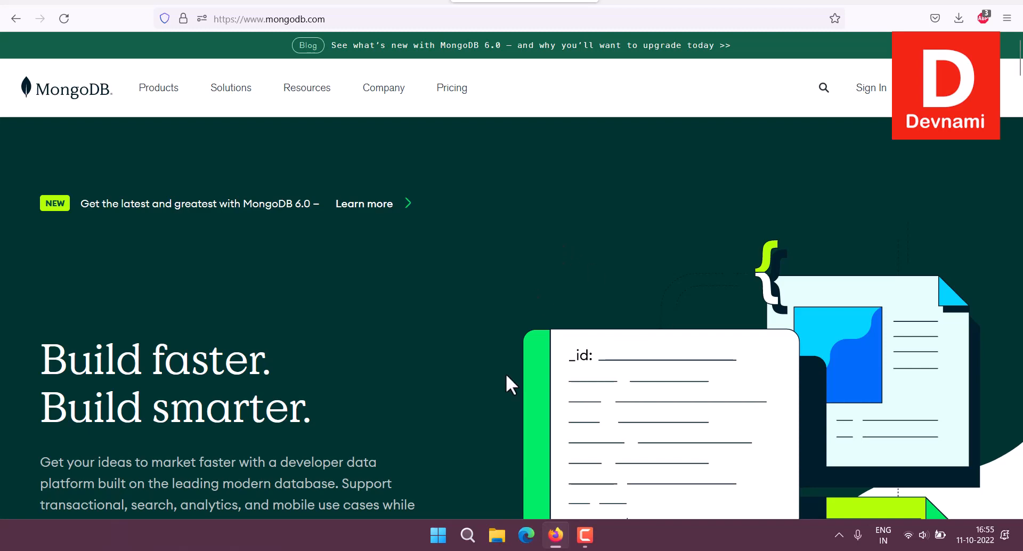
Try to start the MongoDB server with mongod from an administrator PowerShell terminal in the user folder, review its output, and close the terminal
{"action": "left_click", "coordinate": [437, 536]}
{"action": "right_click", "coordinate": [346, 258]}
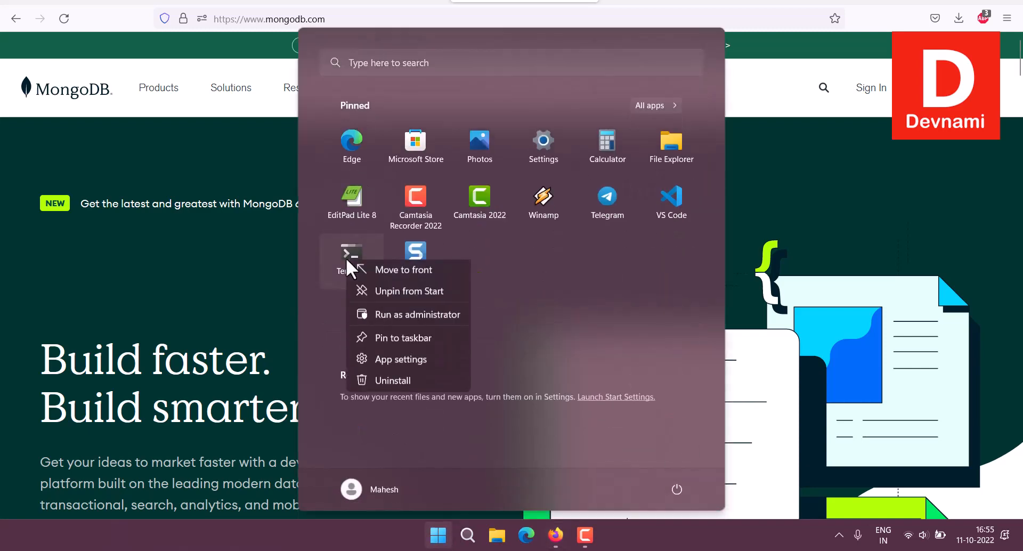
{"action": "left_click", "coordinate": [381, 316]}
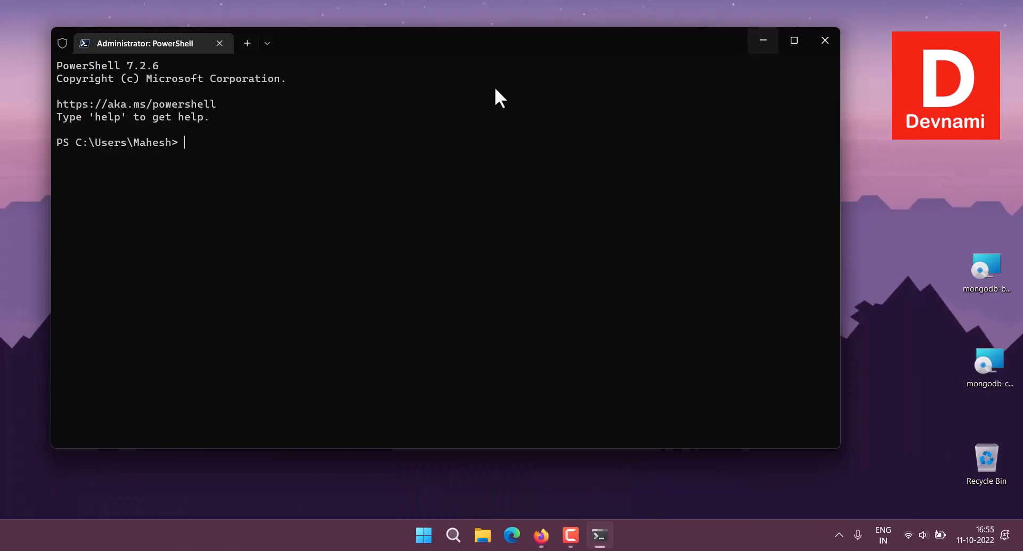
{"action": "type", "text": "mongod"}
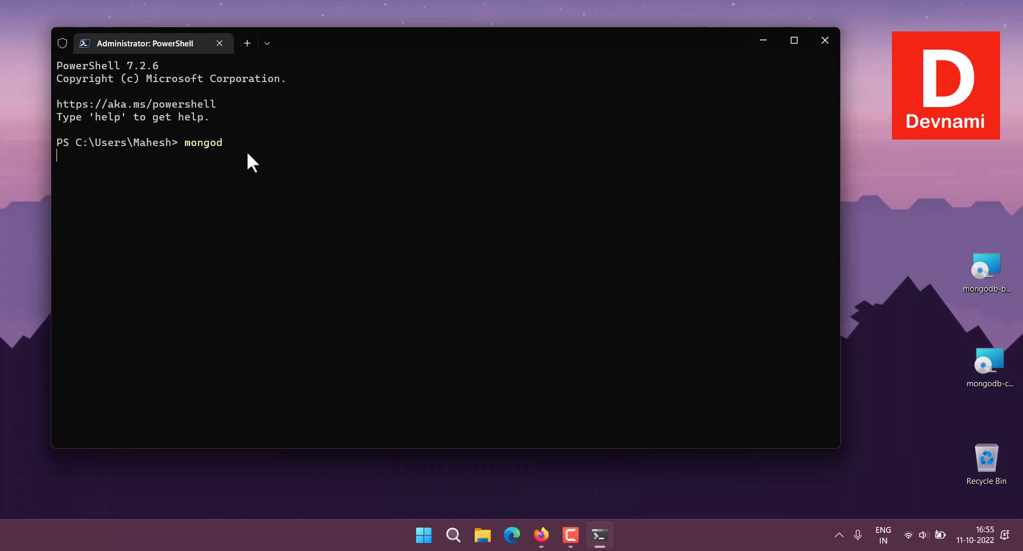
{"action": "key", "text": "Return"}
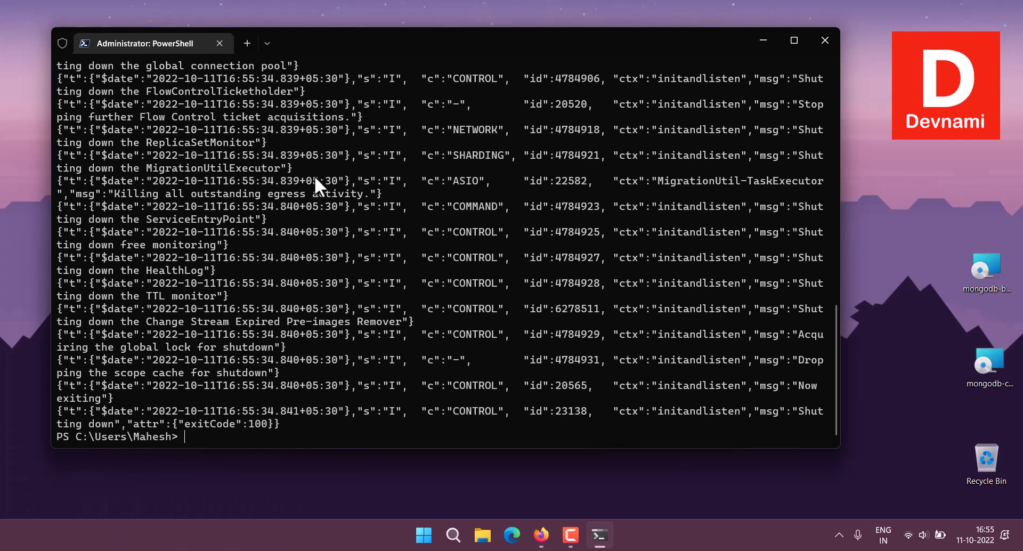
{"action": "scroll", "coordinate": [315, 179], "scroll_direction": "up", "scroll_amount": 10}
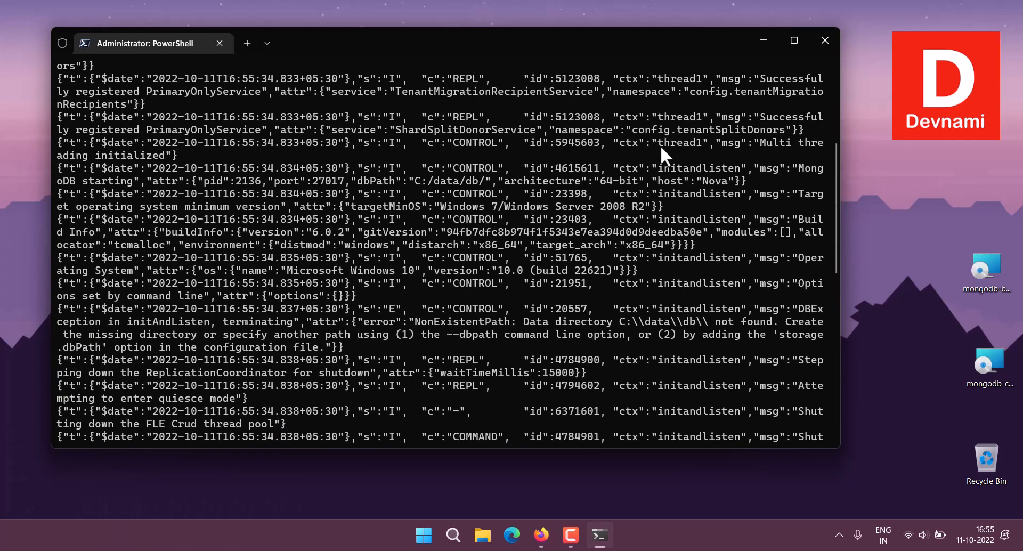
{"action": "left_click", "coordinate": [825, 42]}
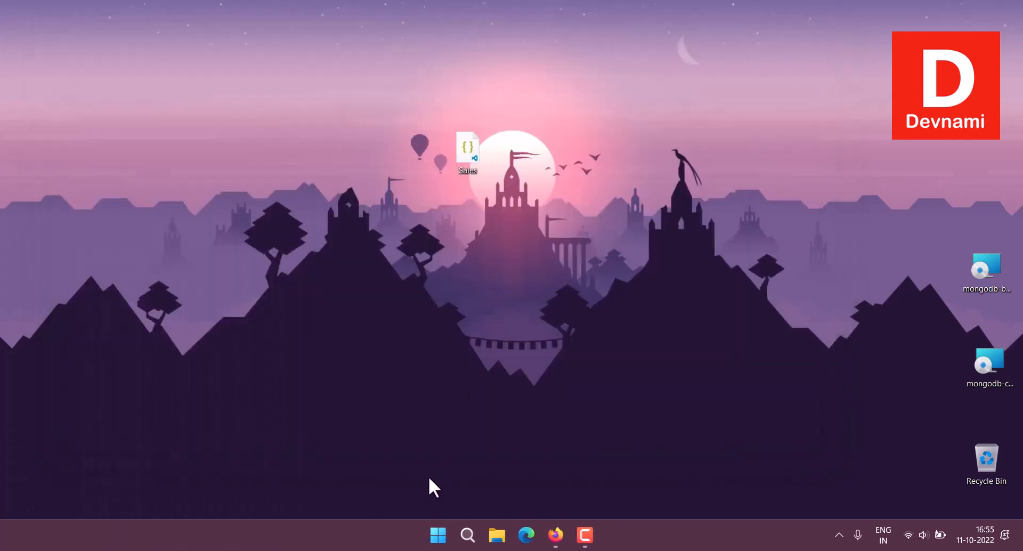
Start the MongoDB server with mongod from the D: drive in a new administrator PowerShell terminal, and minimize the window
{"action": "left_click", "coordinate": [449, 542]}
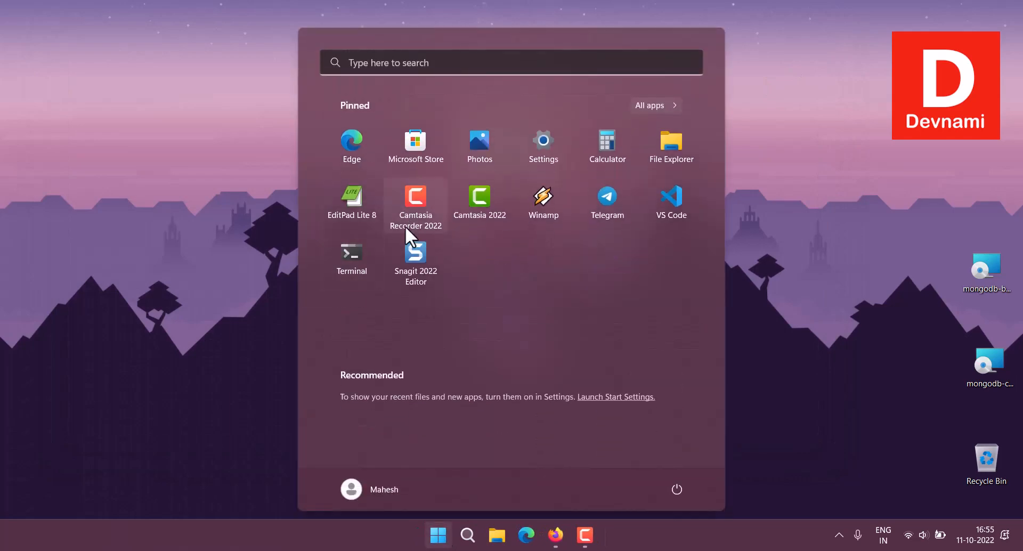
{"action": "right_click", "coordinate": [362, 247]}
{"action": "left_click", "coordinate": [390, 302]}
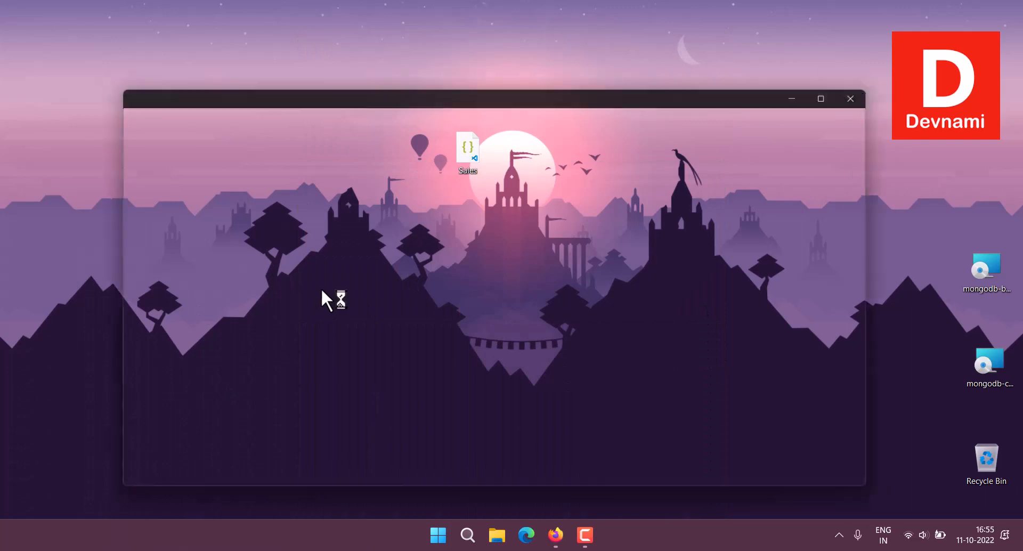
{"action": "type", "text": "d"}
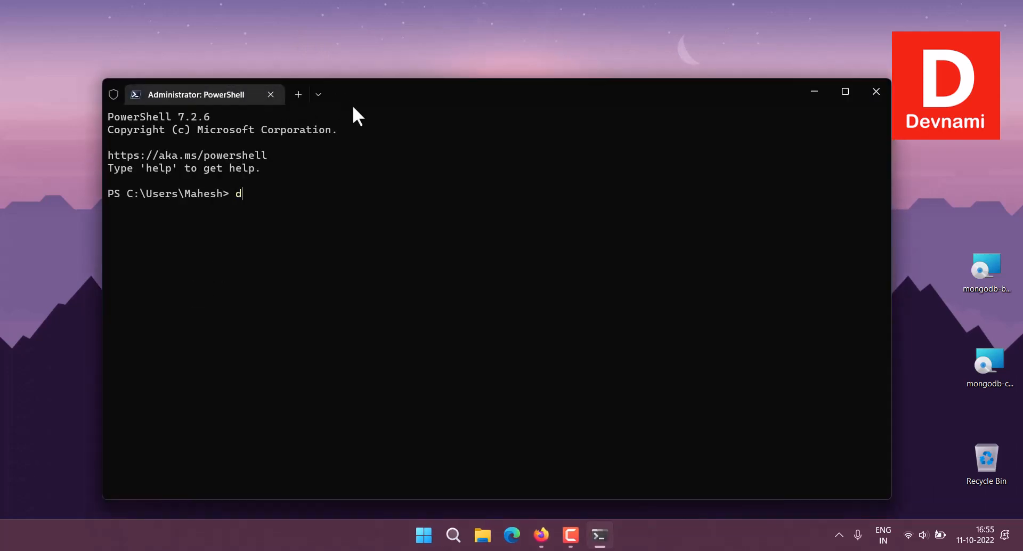
{"action": "type", "text": ":clear"}
{"action": "key", "text": "Return"}
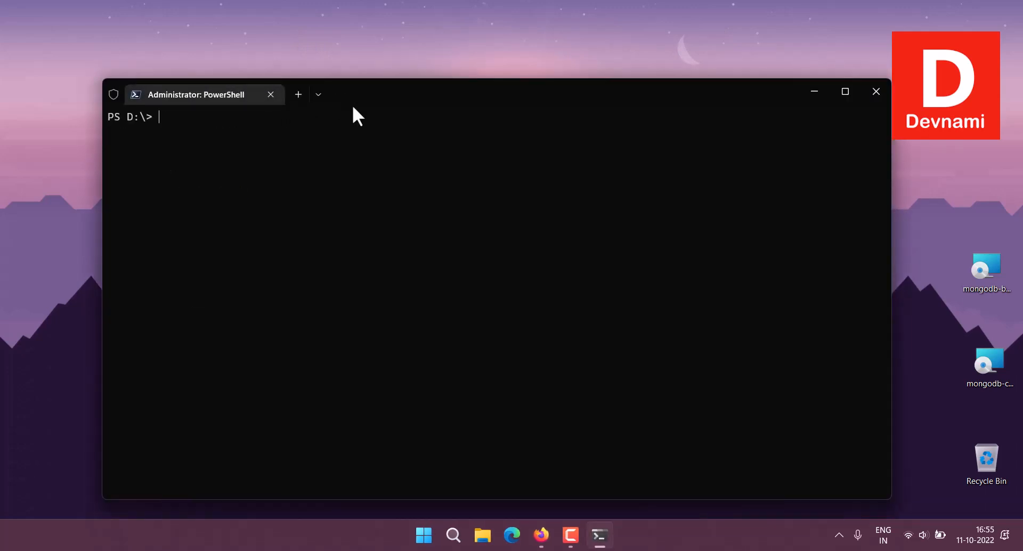
{"action": "type", "text": "mongod"}
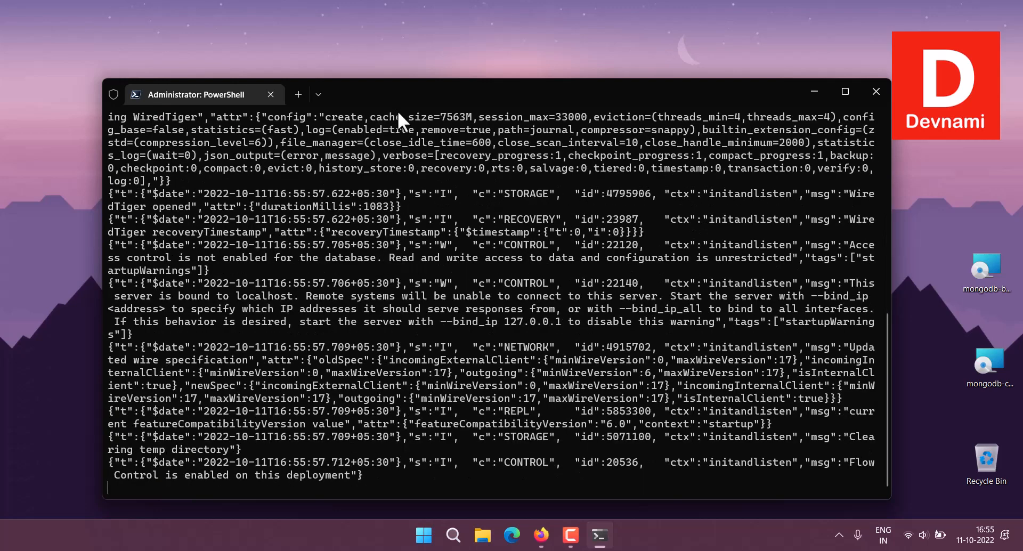
{"action": "left_click", "coordinate": [806, 91]}
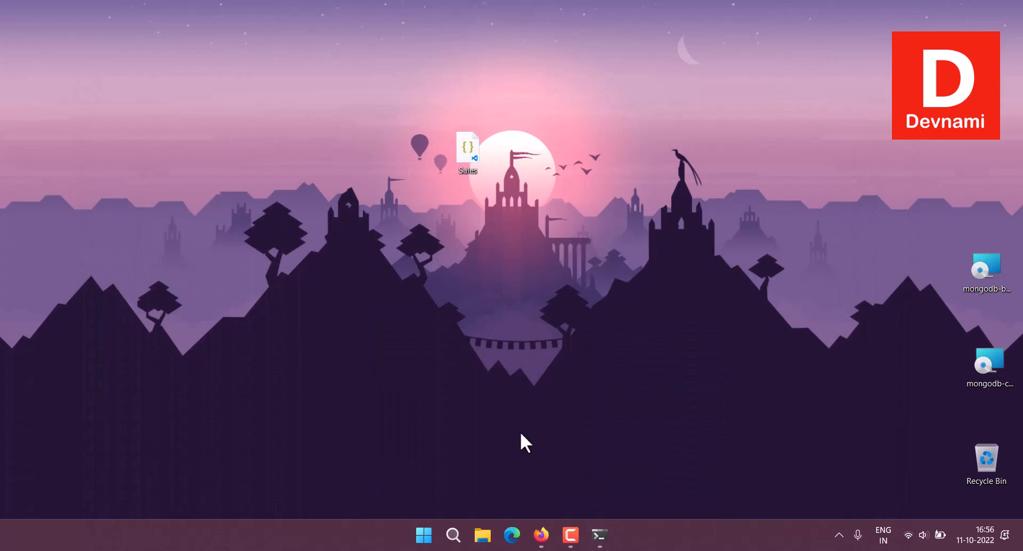
Search the installed apps for mongod and launch MongoDBCompass
{"action": "left_click", "coordinate": [423, 535]}
{"action": "type", "text": "mongod"}
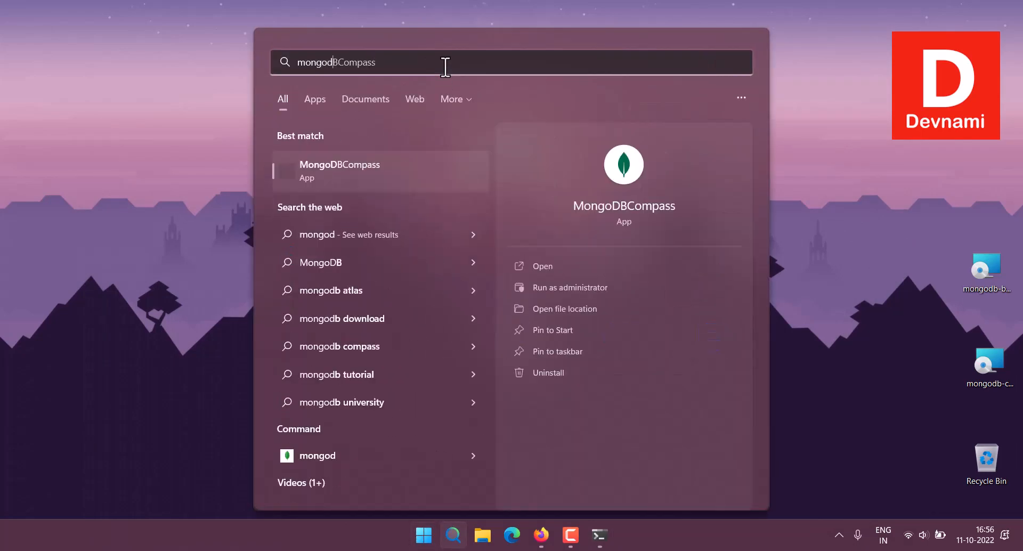
{"action": "left_click", "coordinate": [580, 258]}
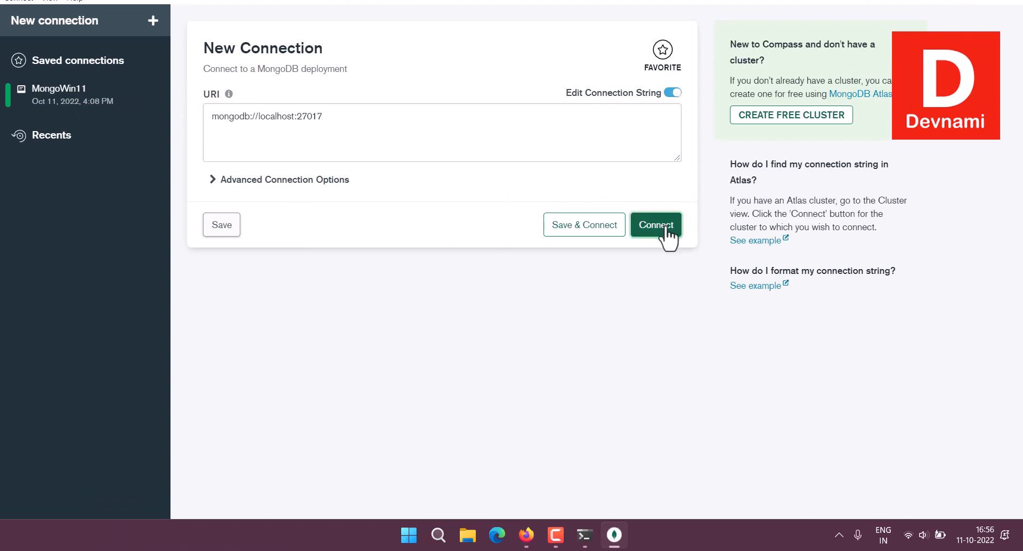
Connect to the saved MongoWin11 connection and open the Employees database's collections
{"action": "left_click", "coordinate": [82, 100]}
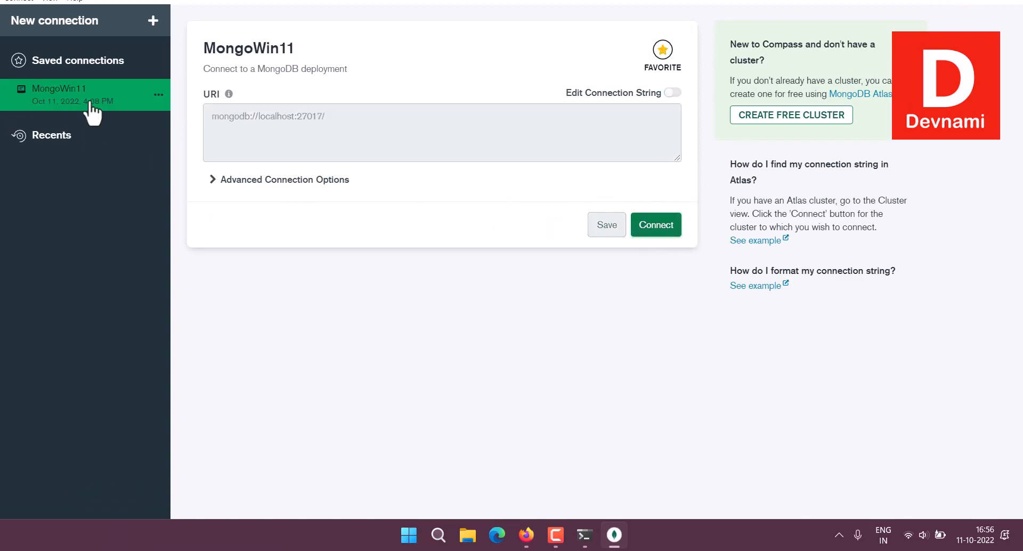
{"action": "left_click", "coordinate": [662, 219]}
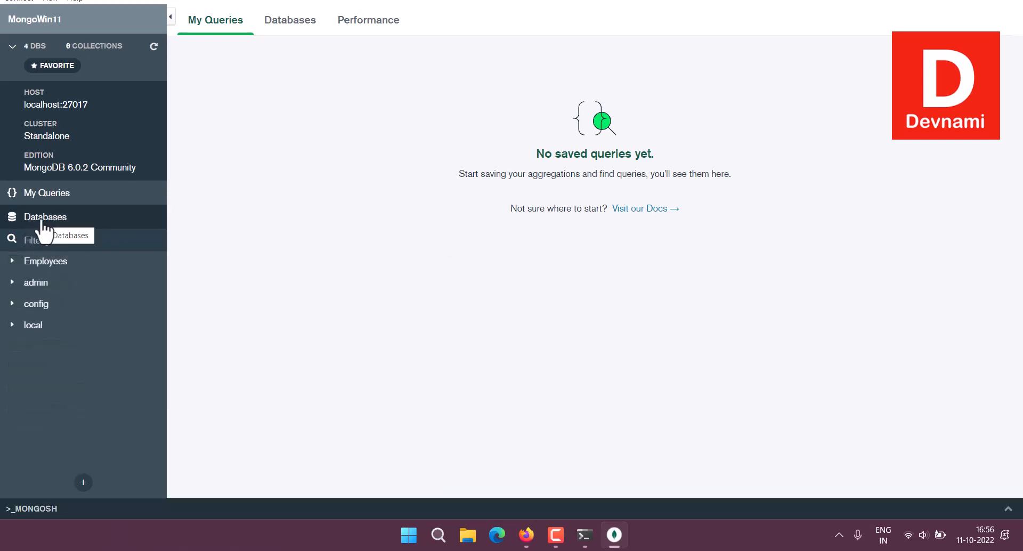
{"action": "left_click", "coordinate": [52, 267]}
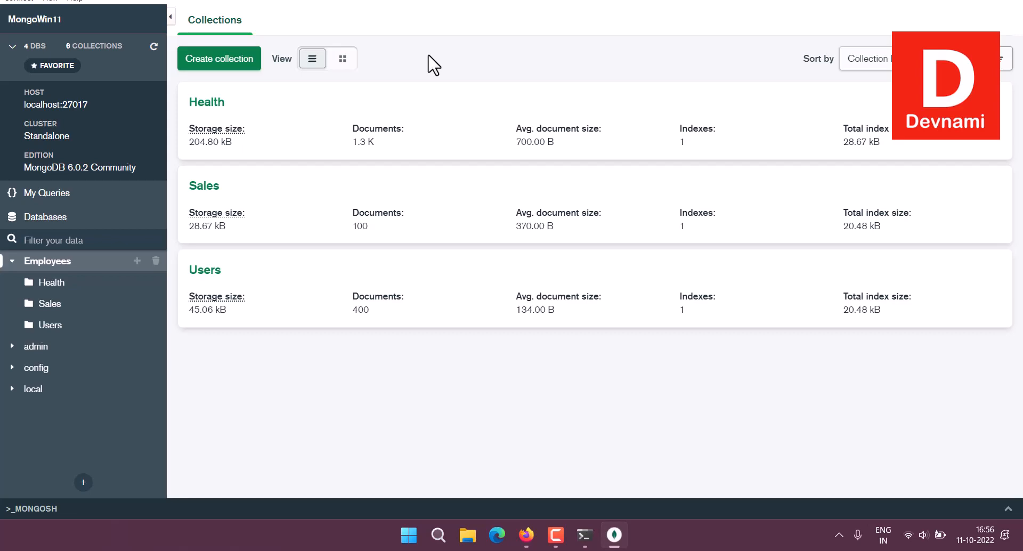
Switch to Firefox, search the web for datahub in a new tab, and open the datahub.io site
{"action": "left_click", "coordinate": [527, 534]}
{"action": "left_click", "coordinate": [646, 4]}
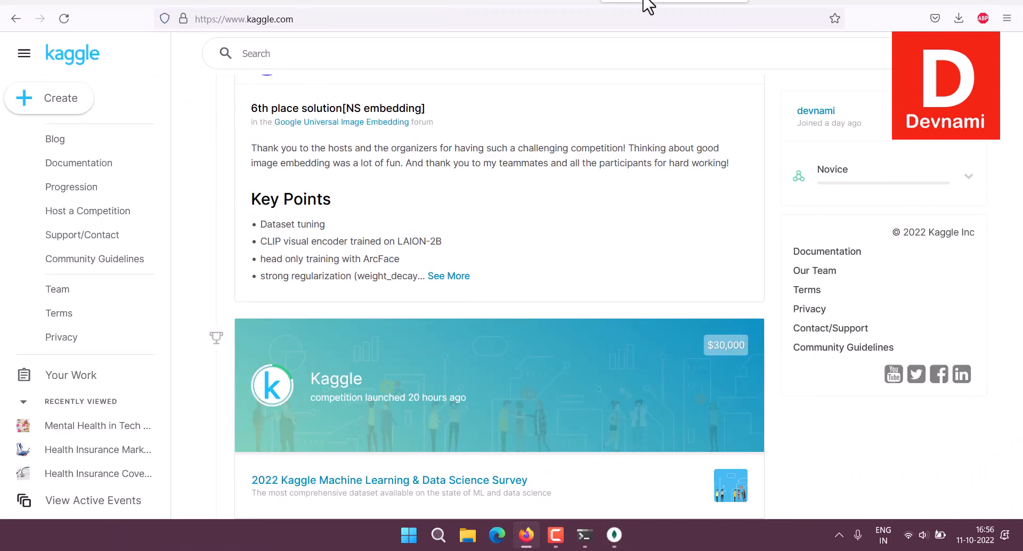
{"action": "left_click", "coordinate": [766, 4]}
{"action": "type", "text": "datahub"}
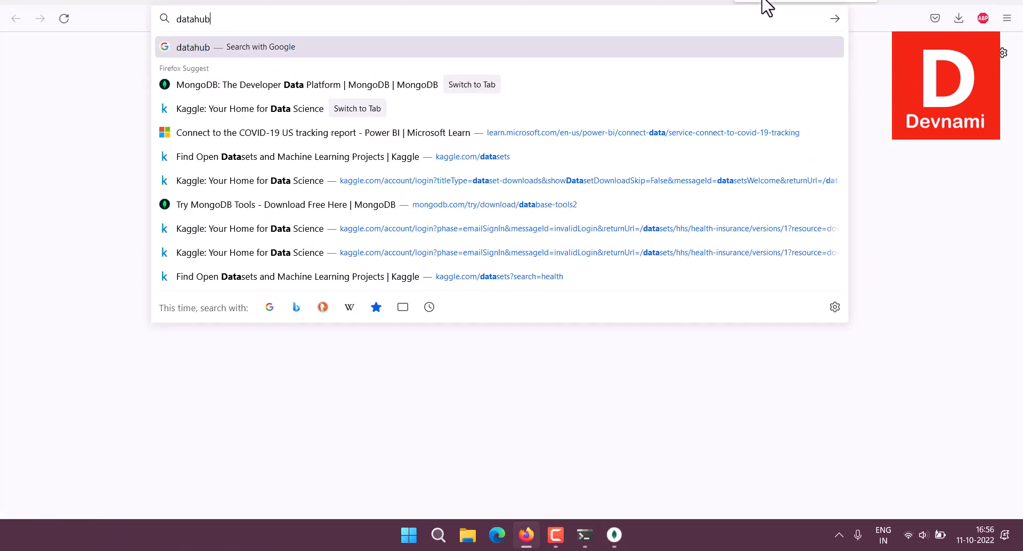
{"action": "key", "text": "Return"}
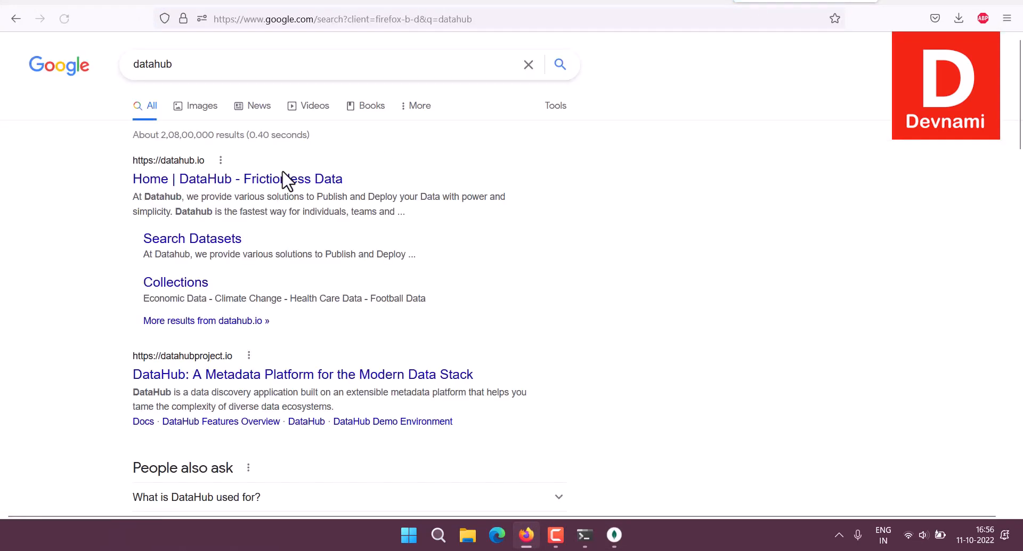
{"action": "left_click", "coordinate": [117, 160]}
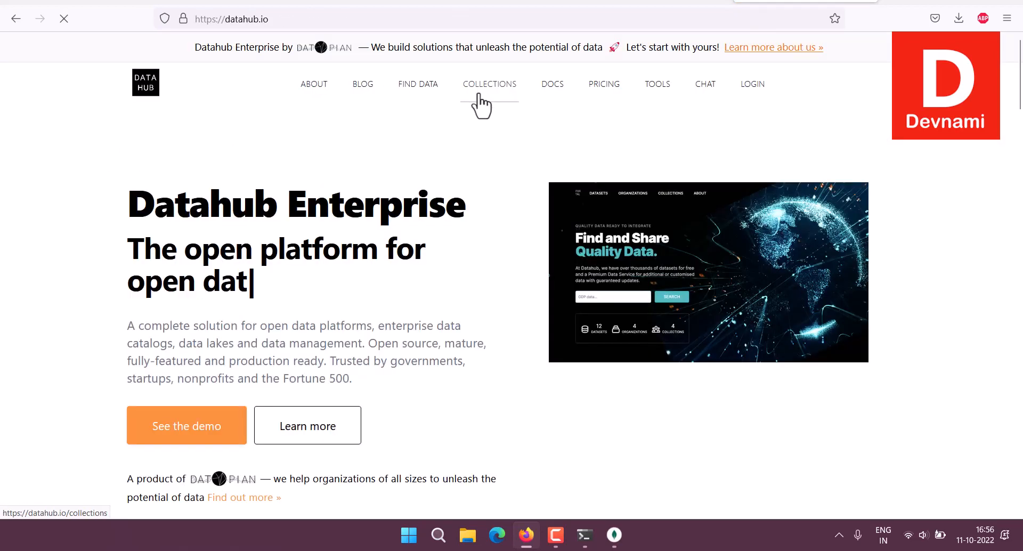
Browse DataHub's collections to Education and open the core/usa-education-budget-analysis dataset
{"action": "left_click", "coordinate": [478, 103]}
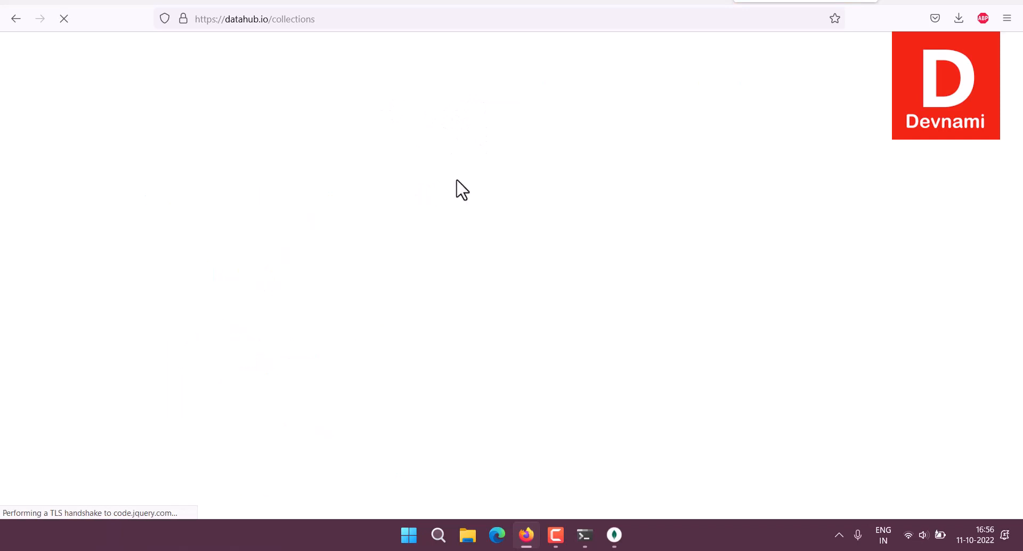
{"action": "scroll", "coordinate": [78, 263], "scroll_direction": "down", "scroll_amount": 3}
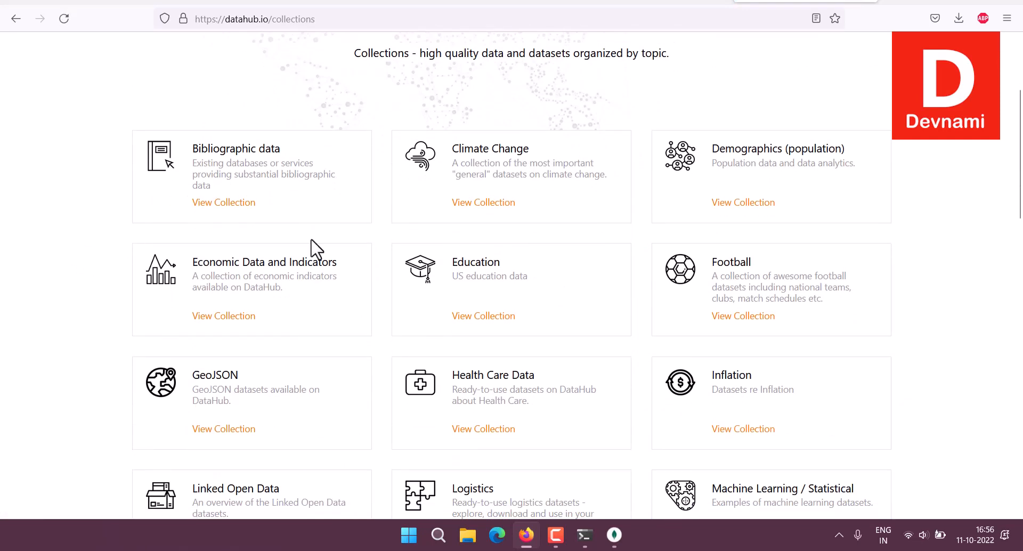
{"action": "left_click", "coordinate": [479, 263]}
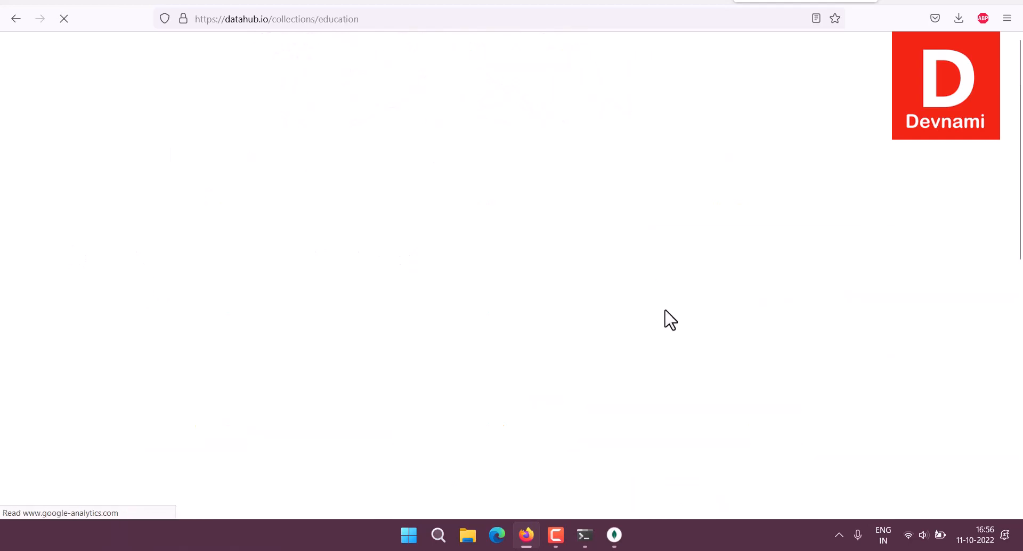
{"action": "scroll", "coordinate": [36, 218], "scroll_direction": "down", "scroll_amount": 6}
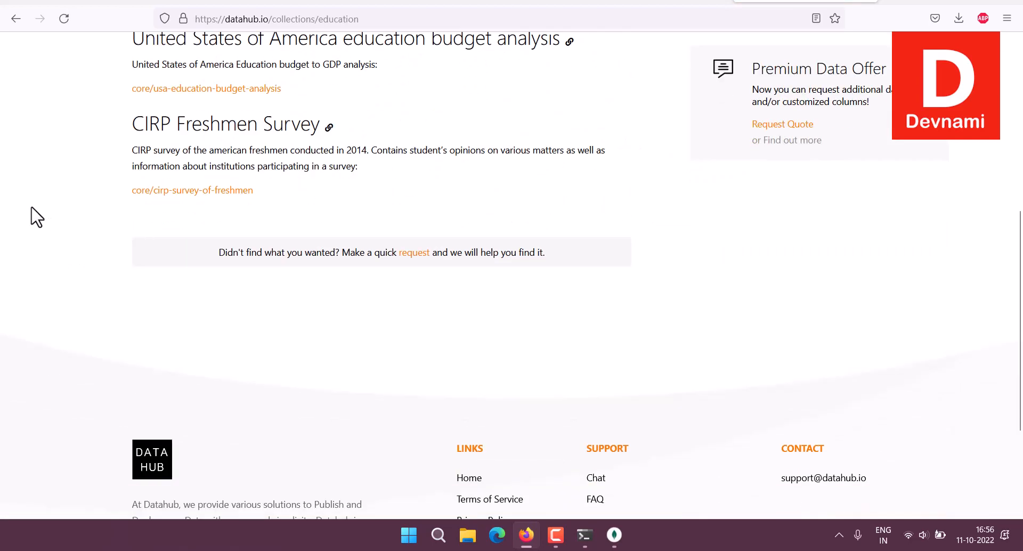
{"action": "left_click", "coordinate": [171, 90]}
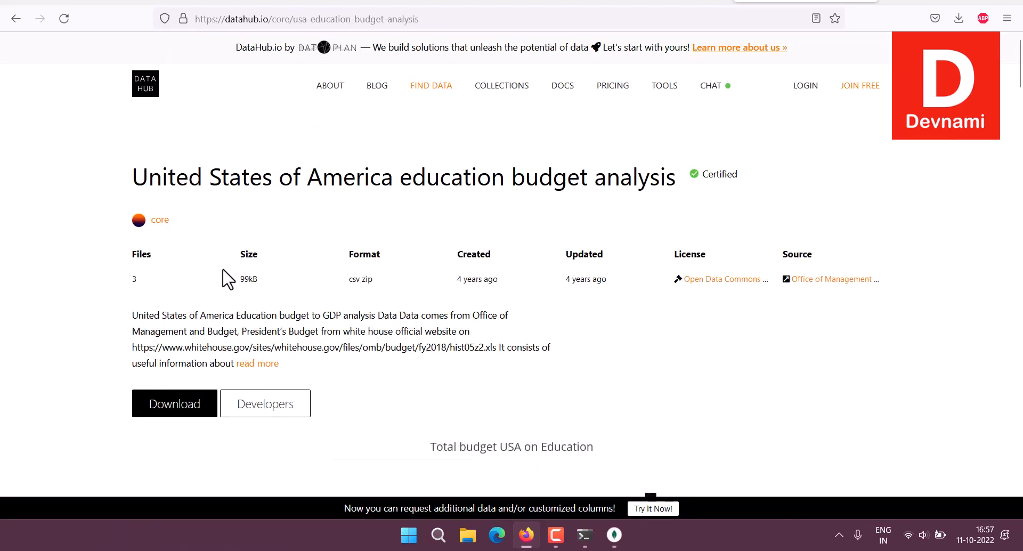
Examine the education budget dataset's charts, data preview table and field information from YEAR to RATIO
{"action": "scroll", "coordinate": [73, 301], "scroll_direction": "down", "scroll_amount": 20}
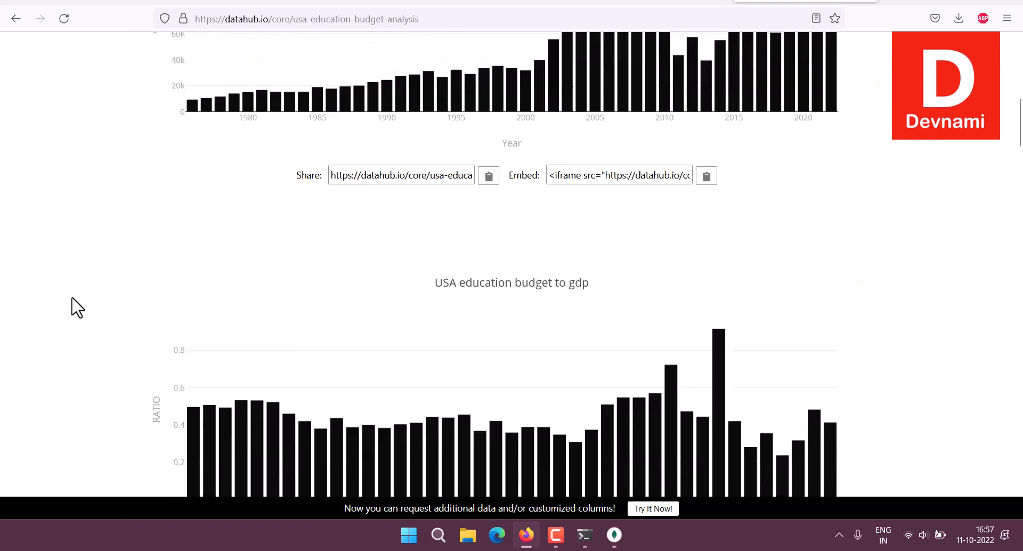
{"action": "scroll", "coordinate": [75, 299], "scroll_direction": "down", "scroll_amount": 10}
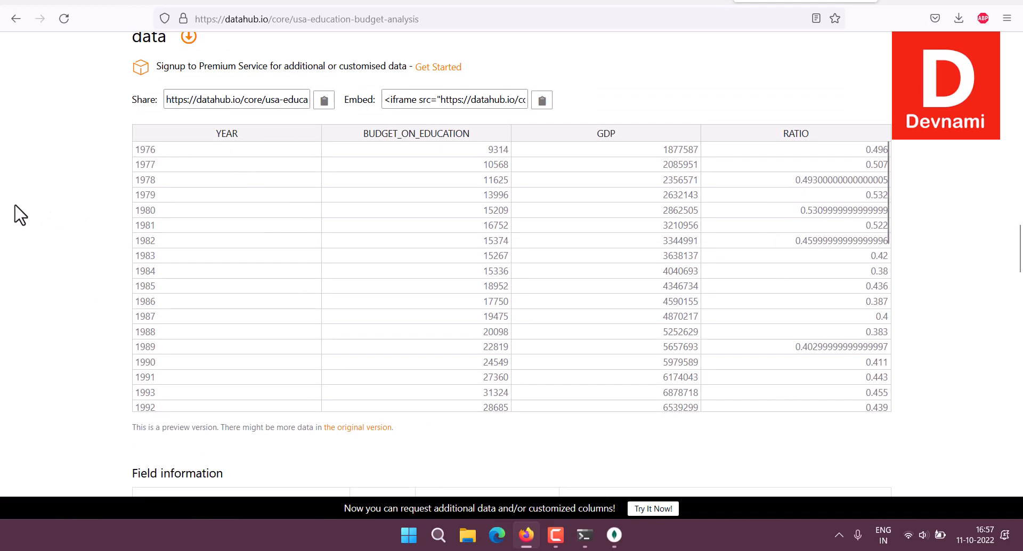
{"action": "scroll", "coordinate": [19, 214], "scroll_direction": "down", "scroll_amount": 6}
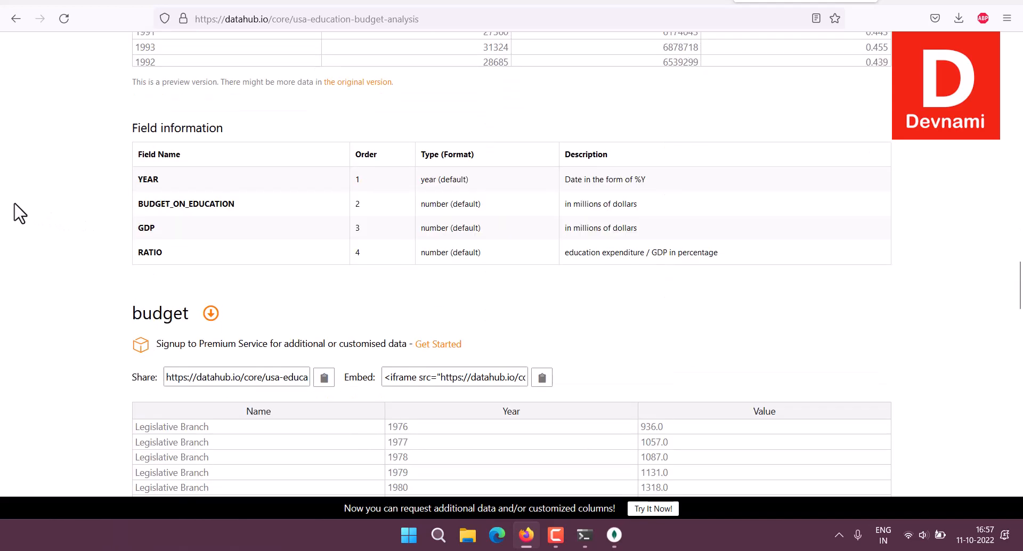
{"action": "left_click_drag", "start_coordinate": [136, 179], "coordinate": [190, 254]}
{"action": "left_click", "coordinate": [107, 235]}
{"action": "scroll", "coordinate": [3, 195], "scroll_direction": "up", "scroll_amount": 14}
{"action": "scroll", "coordinate": [3, 195], "scroll_direction": "up", "scroll_amount": 20}
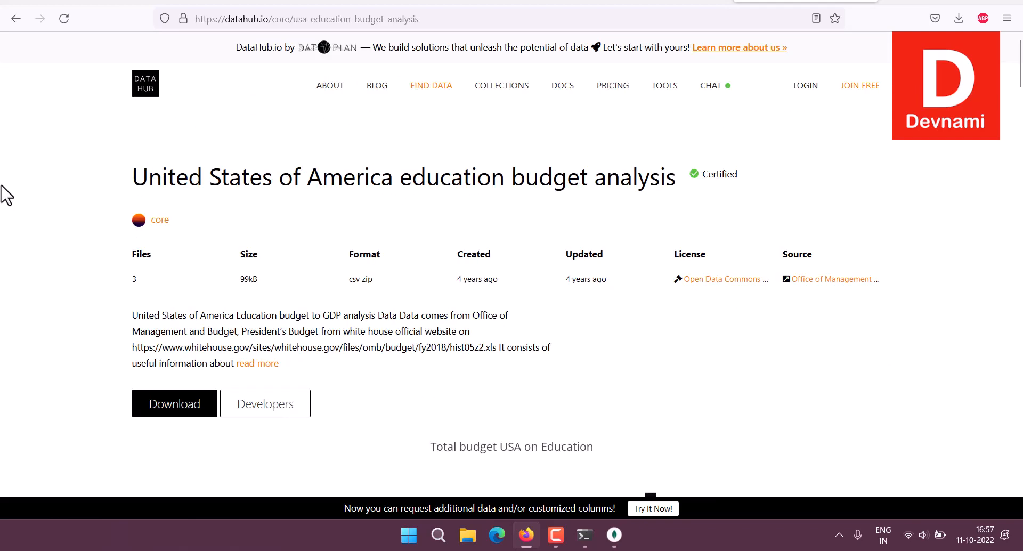
Go to the open Kaggle page, search it for employment, and look through the matching results
{"action": "left_click", "coordinate": [620, 1]}
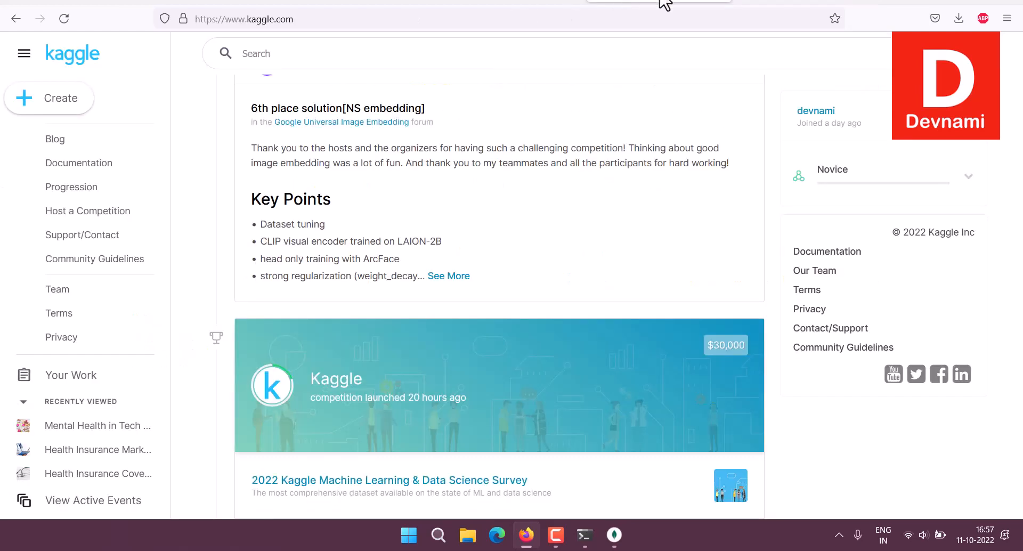
{"action": "scroll", "coordinate": [222, 205], "scroll_direction": "up", "scroll_amount": 8}
{"action": "left_click", "coordinate": [270, 54]}
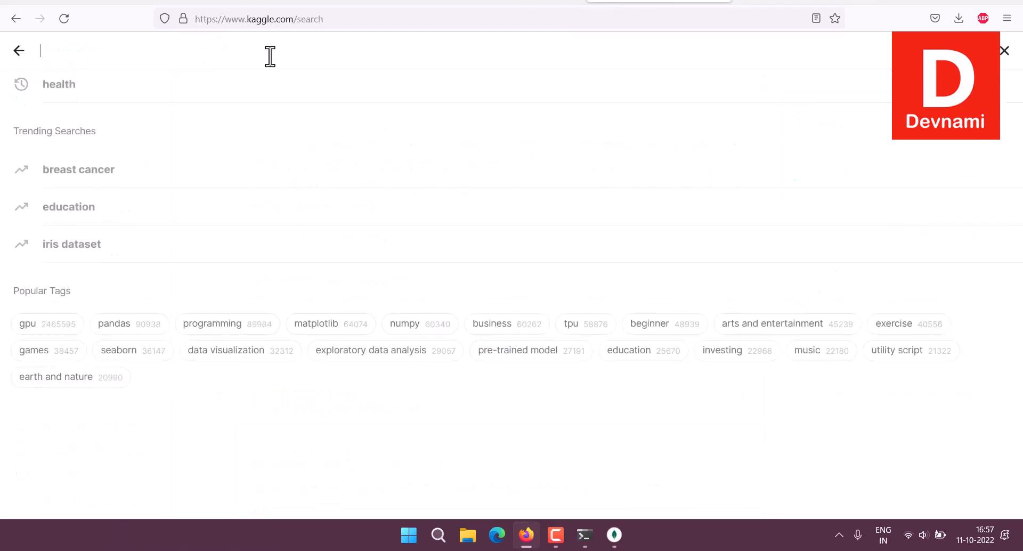
{"action": "type", "text": "employment"}
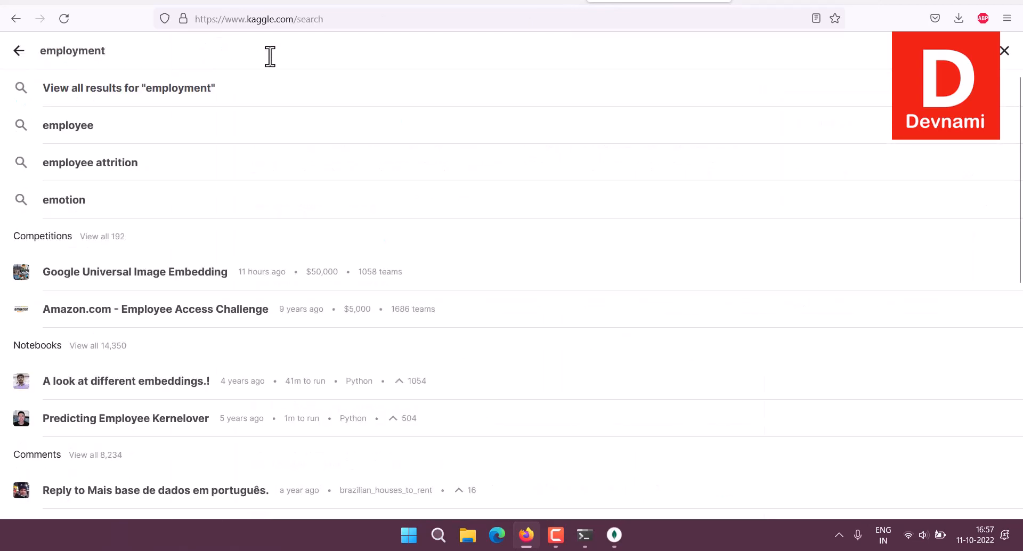
{"action": "key", "text": "Return"}
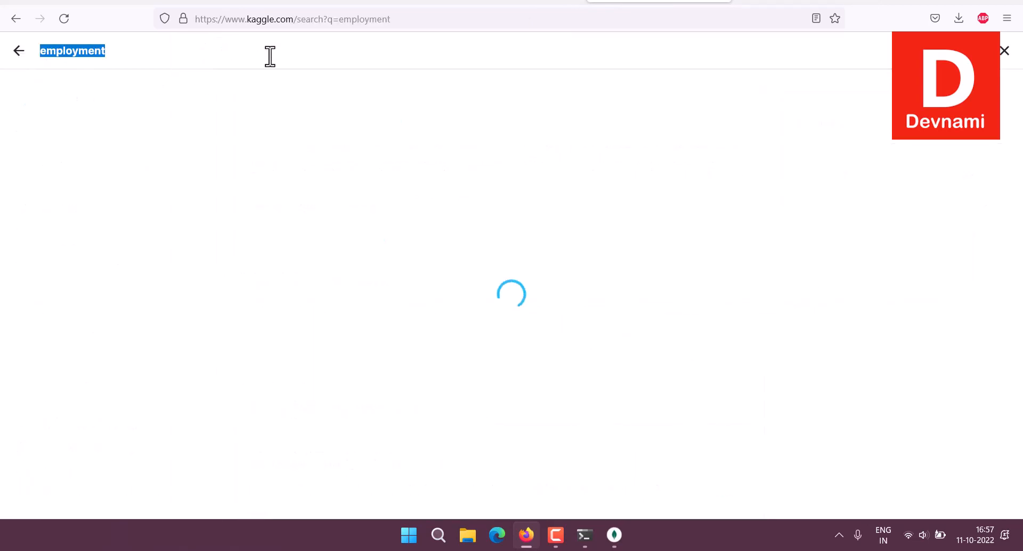
{"action": "scroll", "coordinate": [216, 310], "scroll_direction": "down", "scroll_amount": 5}
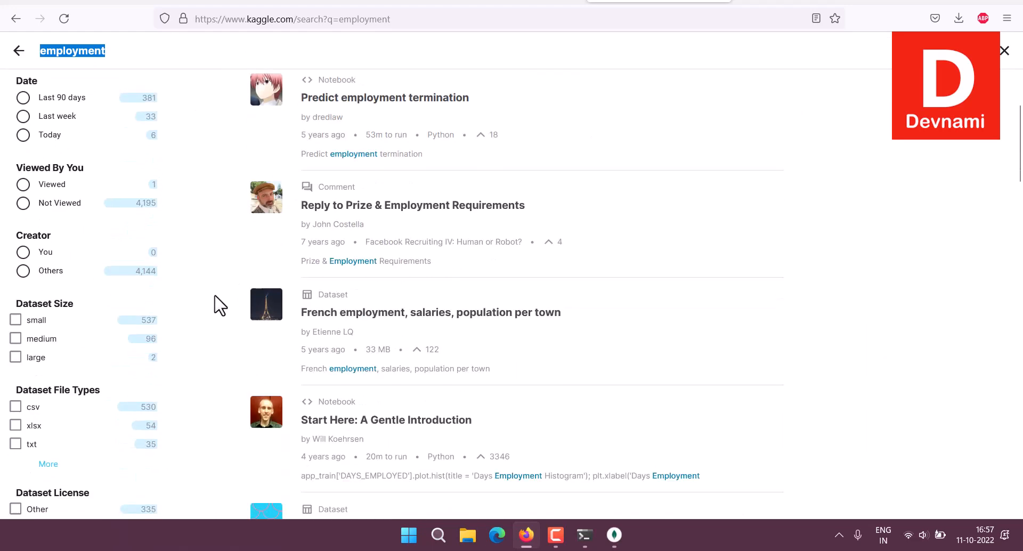
Open the Employment Skills dataset from the search results and examine its description, linkedin skill file preview and activity overview
{"action": "scroll", "coordinate": [218, 294], "scroll_direction": "down", "scroll_amount": 3}
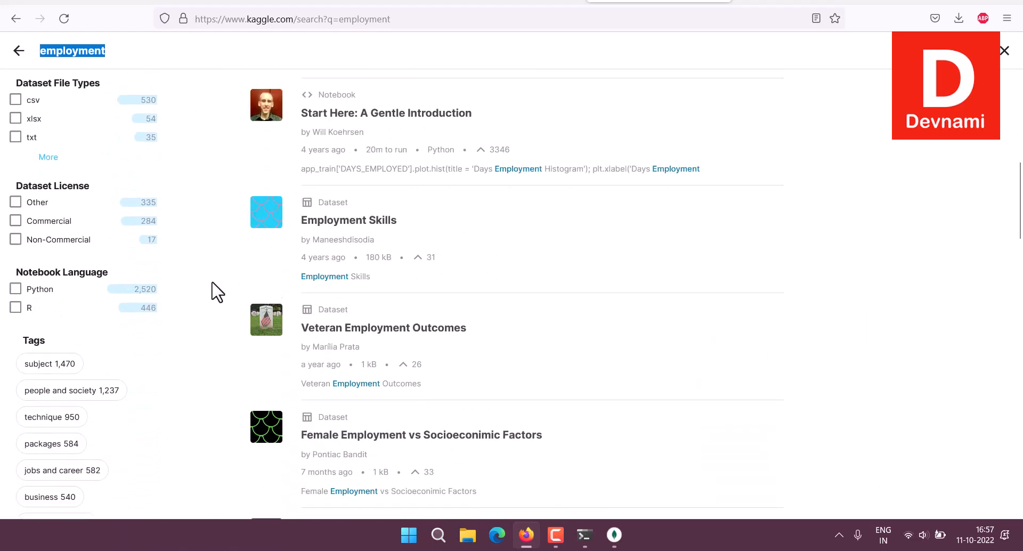
{"action": "left_click", "coordinate": [364, 221]}
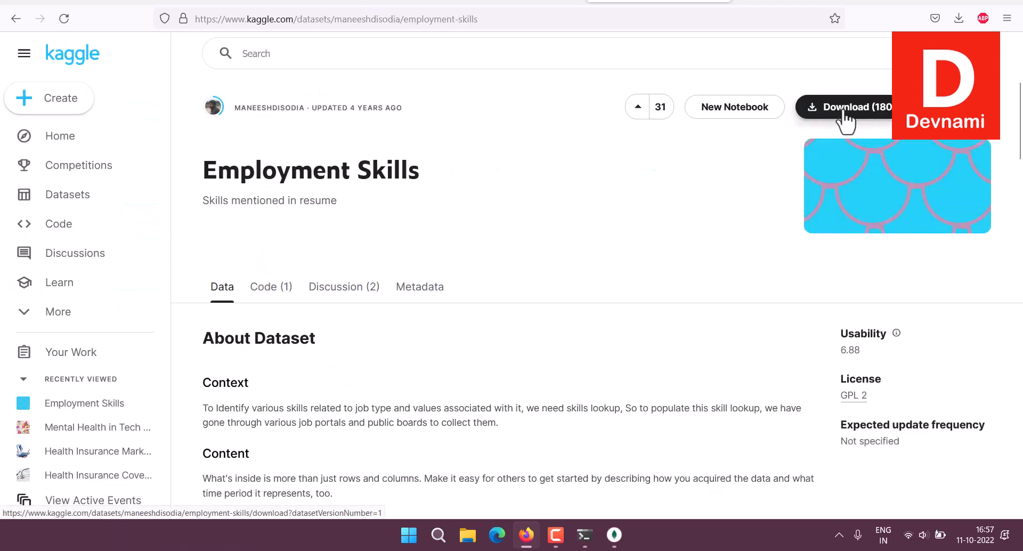
{"action": "scroll", "coordinate": [270, 269], "scroll_direction": "down", "scroll_amount": 10}
{"action": "scroll", "coordinate": [203, 259], "scroll_direction": "down", "scroll_amount": 2}
{"action": "scroll", "coordinate": [203, 258], "scroll_direction": "up", "scroll_amount": 4}
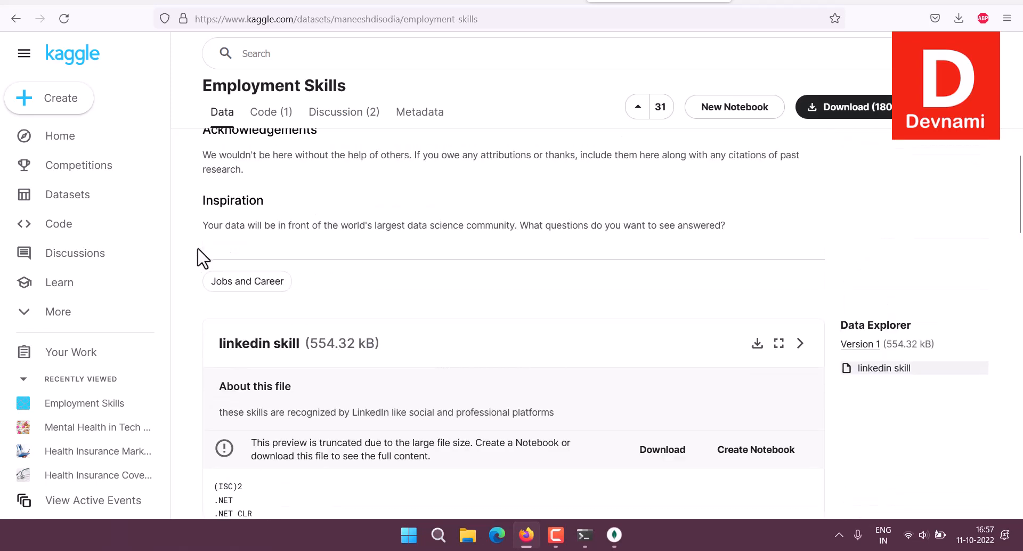
{"action": "scroll", "coordinate": [203, 259], "scroll_direction": "down", "scroll_amount": 10}
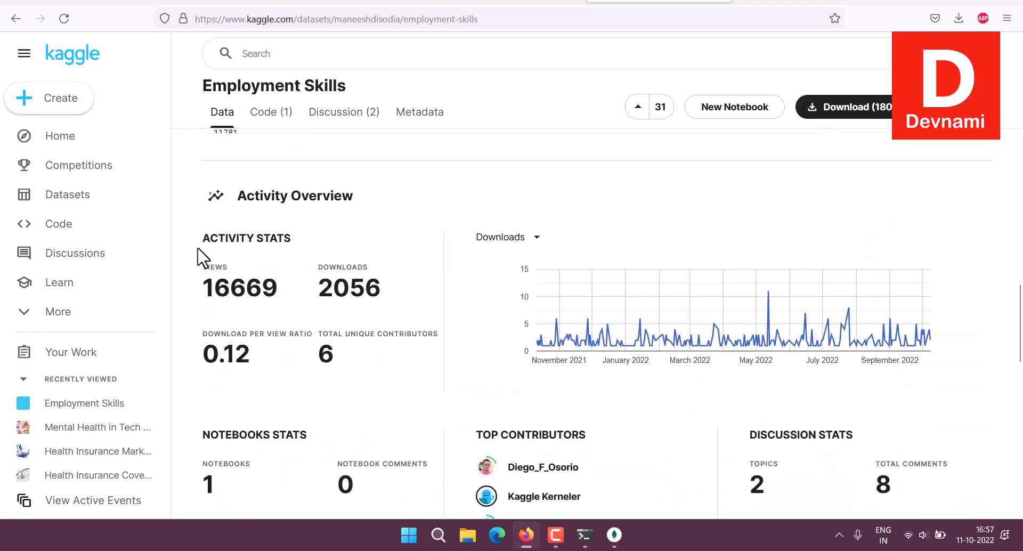
{"action": "scroll", "coordinate": [198, 254], "scroll_direction": "down", "scroll_amount": 8}
{"action": "scroll", "coordinate": [198, 254], "scroll_direction": "up", "scroll_amount": 17}
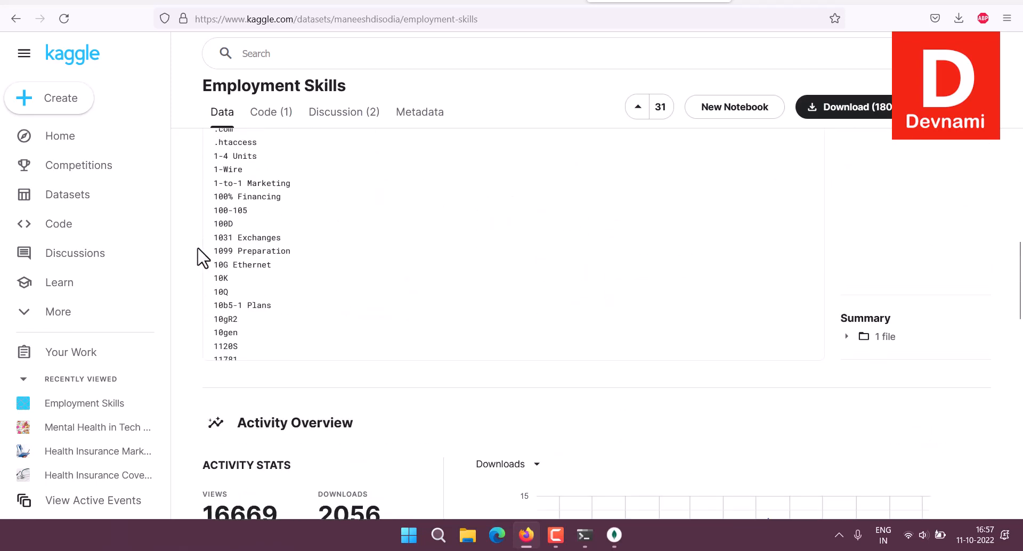
{"action": "scroll", "coordinate": [336, 300], "scroll_direction": "up", "scroll_amount": 4}
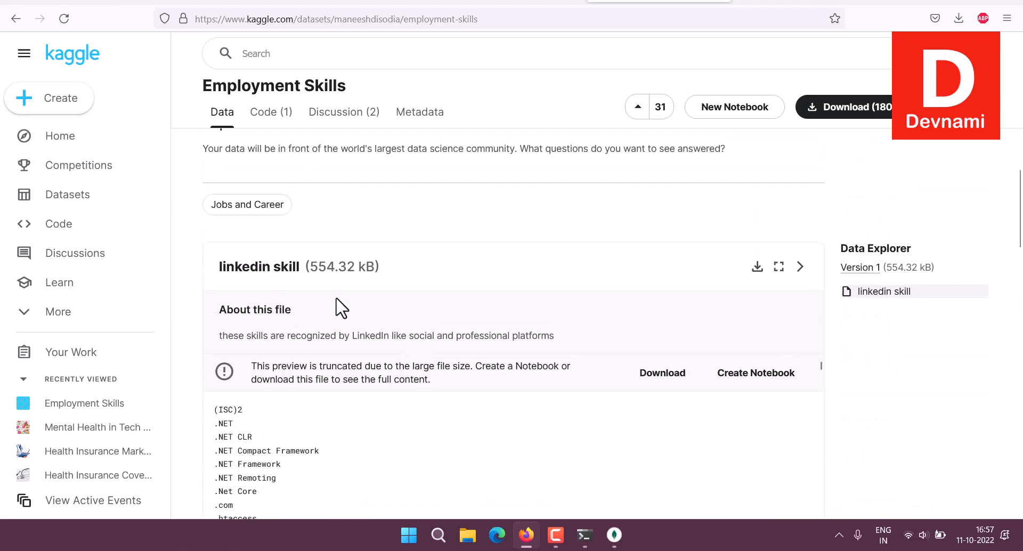
{"action": "scroll", "coordinate": [538, 269], "scroll_direction": "down", "scroll_amount": 3}
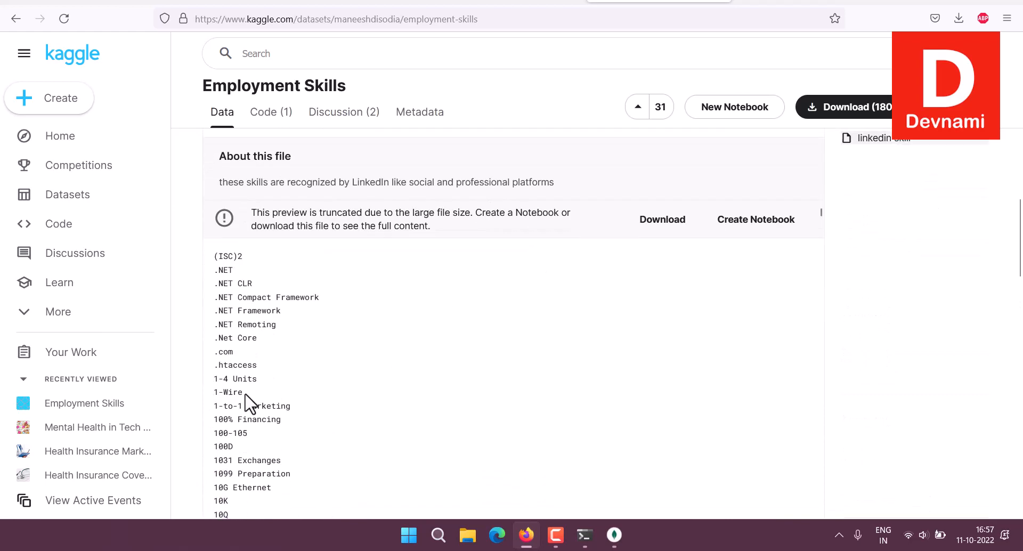
{"action": "scroll", "coordinate": [455, 363], "scroll_direction": "up", "scroll_amount": 12}
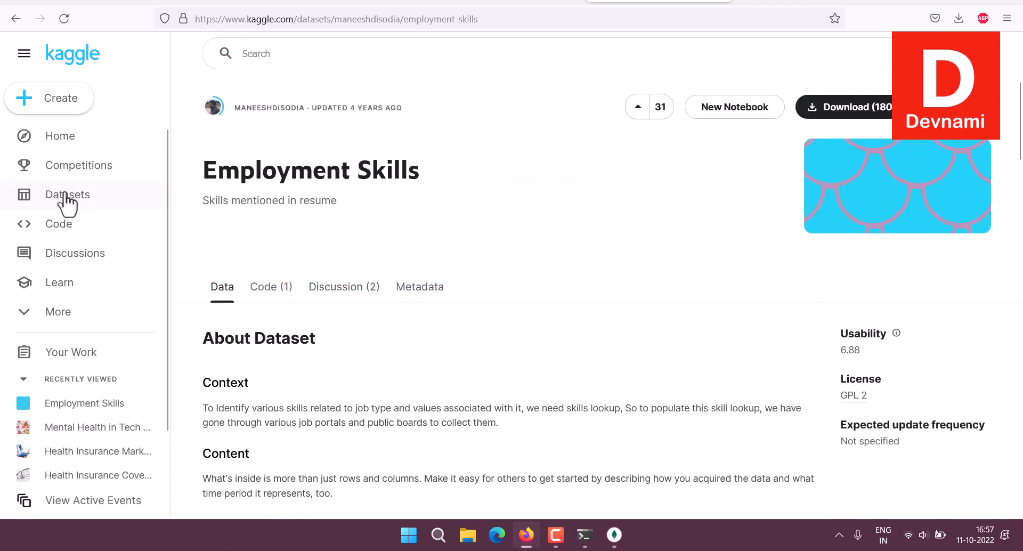
Go to Kaggle's Datasets section, filter it by the Education tag, and look through the listed datasets
{"action": "left_click", "coordinate": [96, 201]}
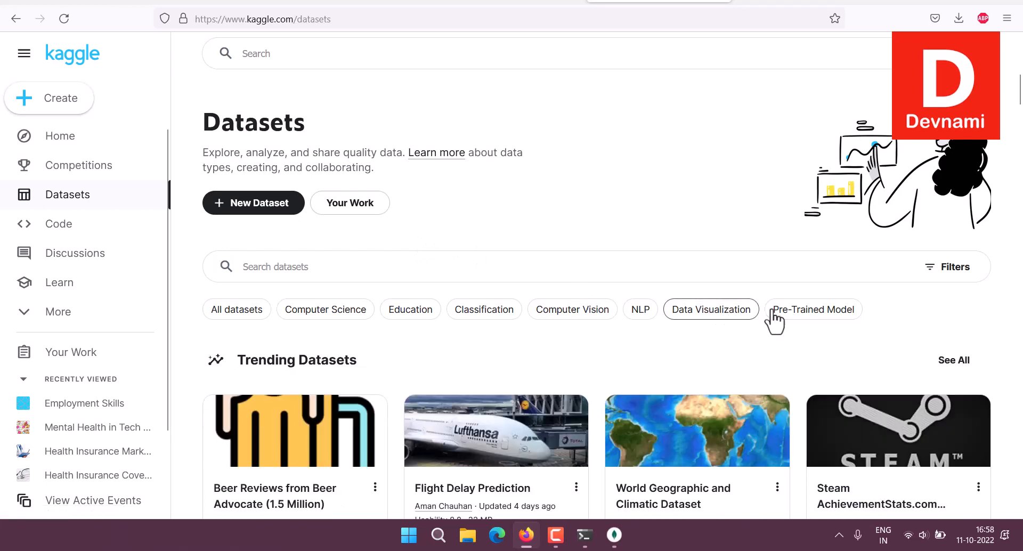
{"action": "left_click", "coordinate": [404, 311]}
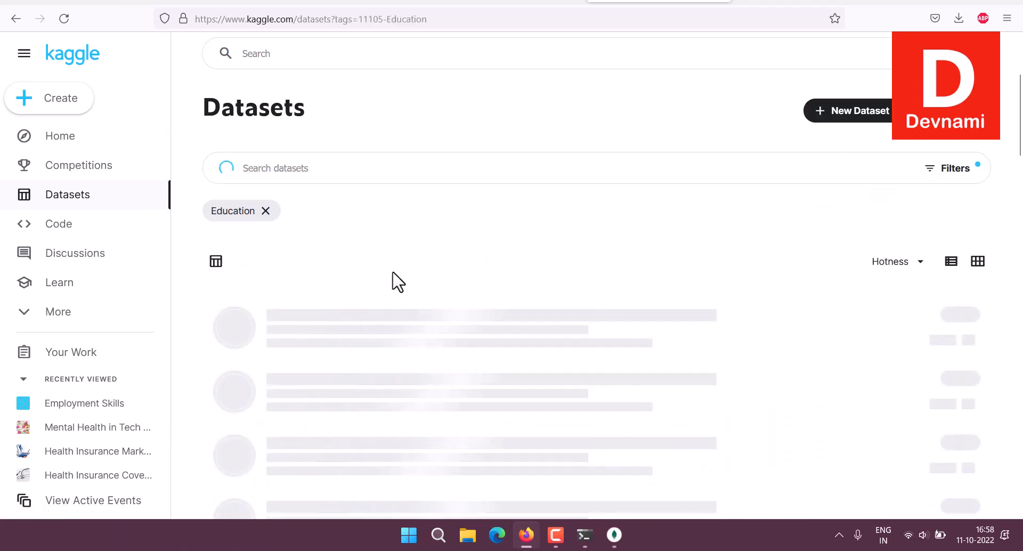
{"action": "scroll", "coordinate": [705, 178], "scroll_direction": "down", "scroll_amount": 4}
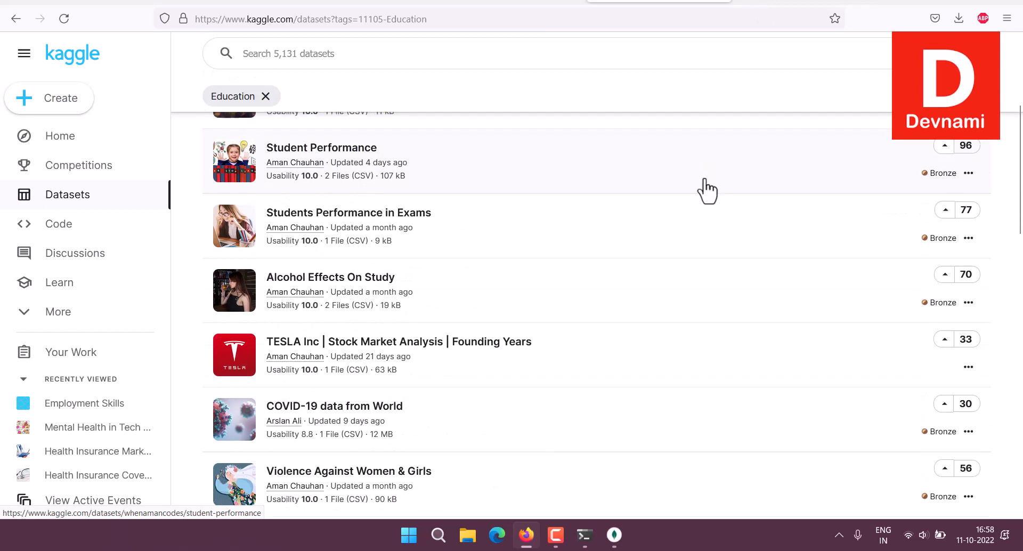
{"action": "scroll", "coordinate": [704, 187], "scroll_direction": "down", "scroll_amount": 3}
{"action": "scroll", "coordinate": [708, 192], "scroll_direction": "down", "scroll_amount": 2}
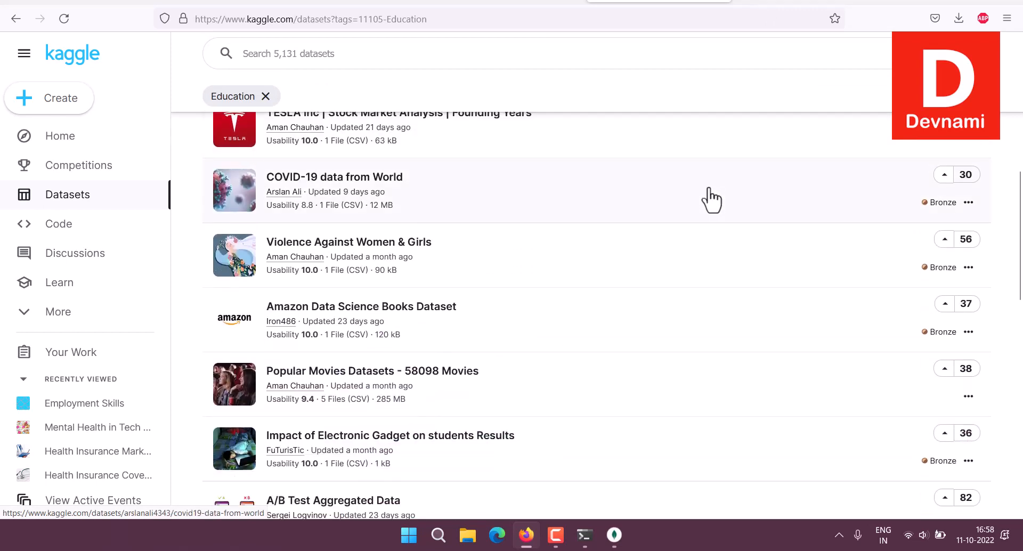
{"action": "scroll", "coordinate": [718, 209], "scroll_direction": "up", "scroll_amount": 5}
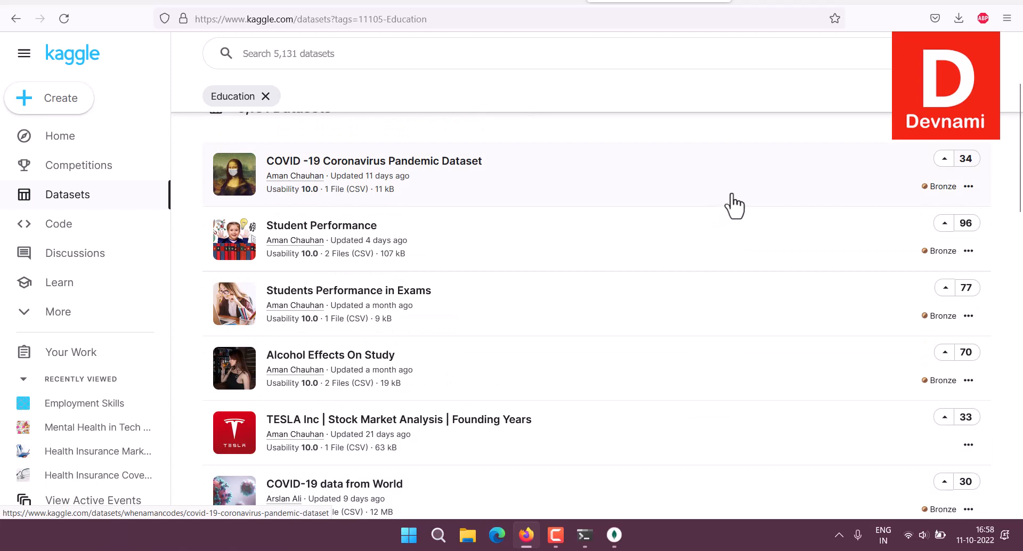
Open the Student Performance dataset and look through its Maths.csv preview in the Compact view
{"action": "left_click", "coordinate": [463, 245]}
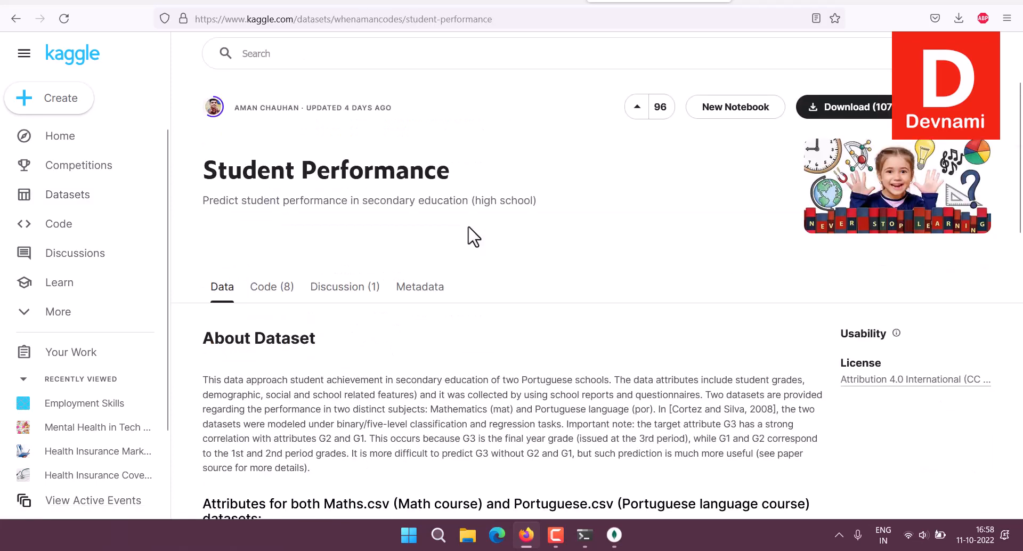
{"action": "scroll", "coordinate": [471, 235], "scroll_direction": "down", "scroll_amount": 10}
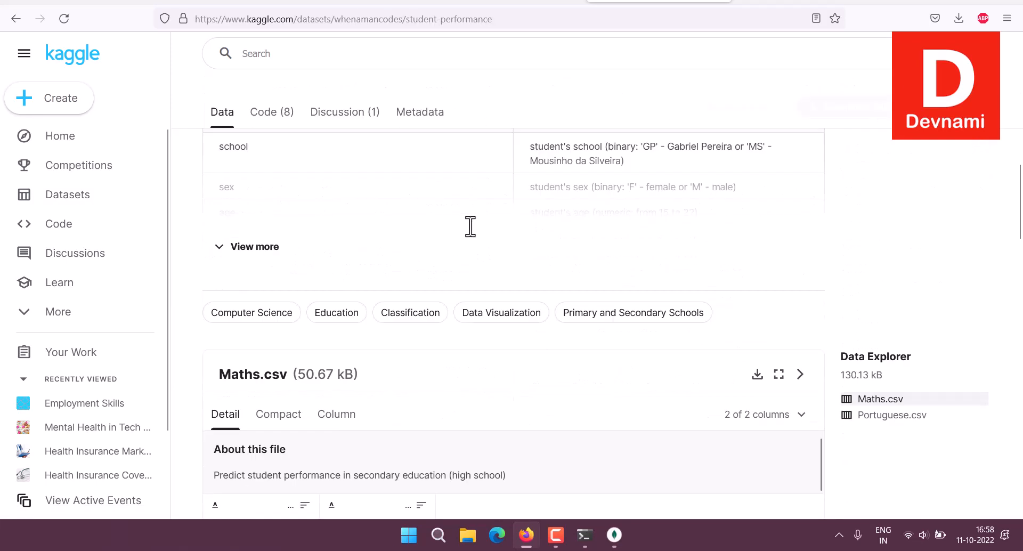
{"action": "left_click", "coordinate": [274, 262]}
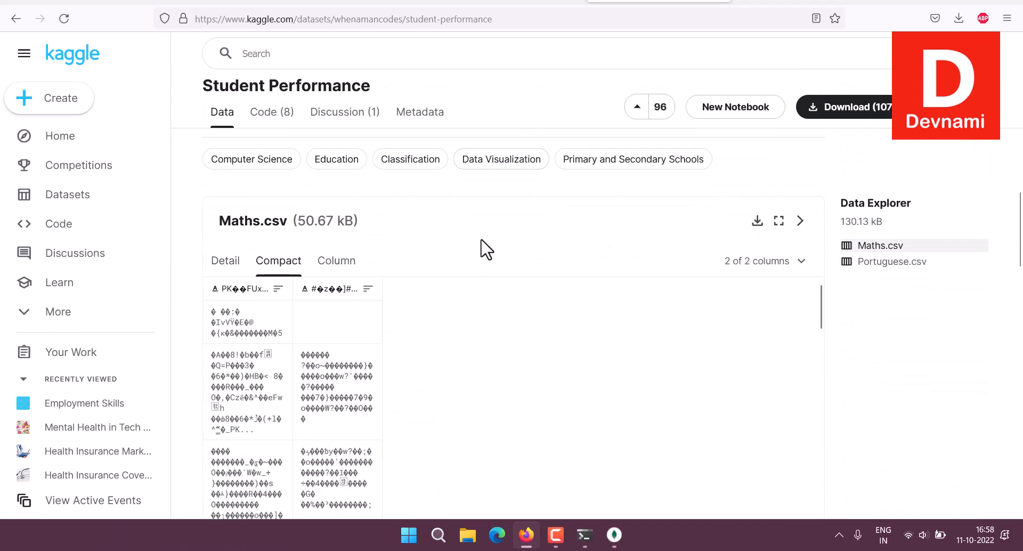
{"action": "scroll", "coordinate": [445, 351], "scroll_direction": "down", "scroll_amount": 3}
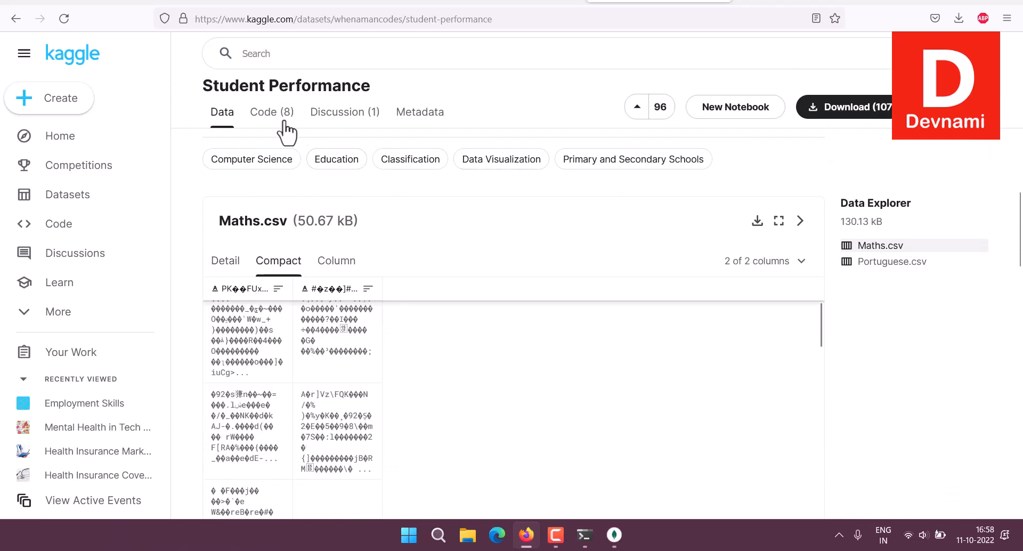
Return to the Datasets section, search the datasets for education, and look through the matching results
{"action": "left_click", "coordinate": [72, 198]}
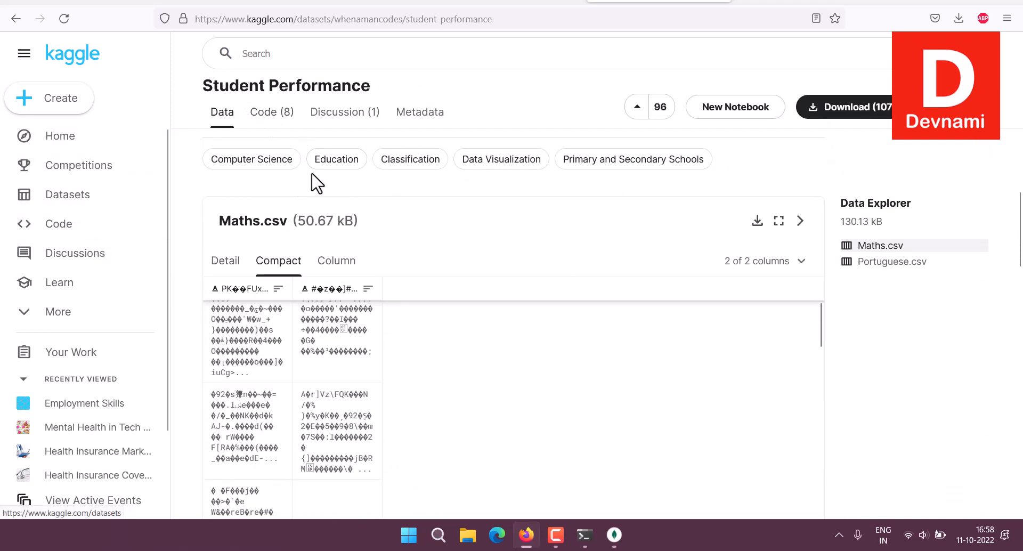
{"action": "scroll", "coordinate": [448, 279], "scroll_direction": "down", "scroll_amount": 3}
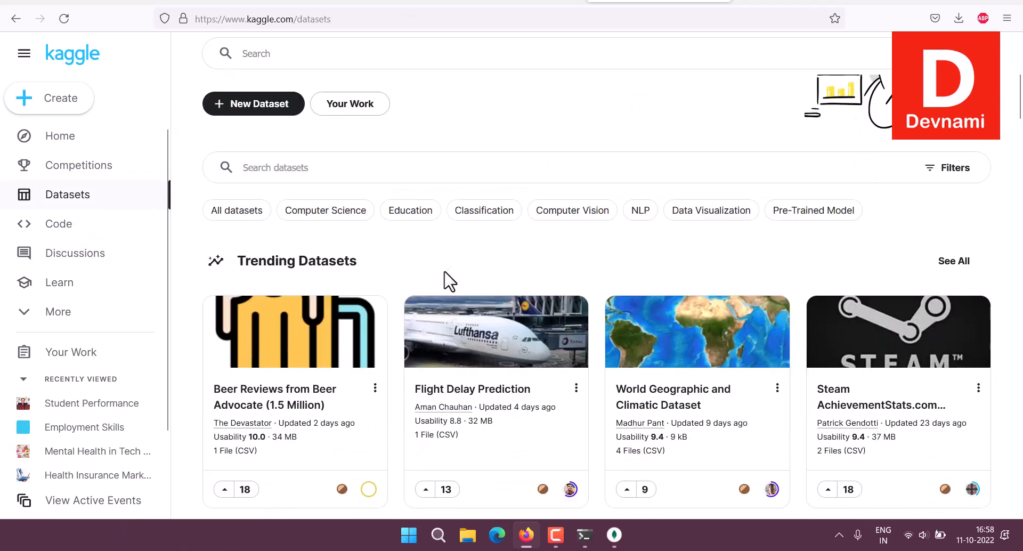
{"action": "scroll", "coordinate": [346, 198], "scroll_direction": "up", "scroll_amount": 3}
{"action": "left_click", "coordinate": [274, 261]}
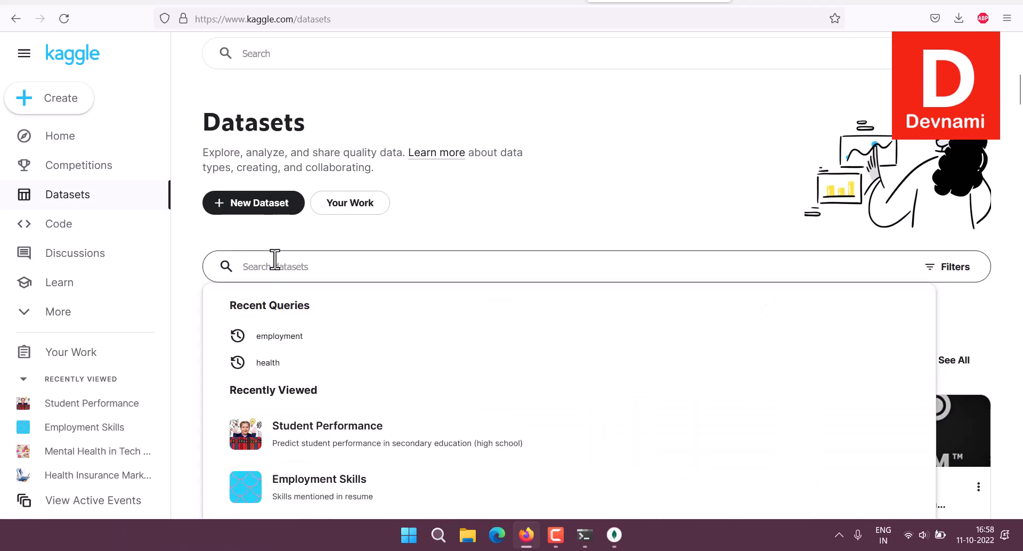
{"action": "type", "text": "education"}
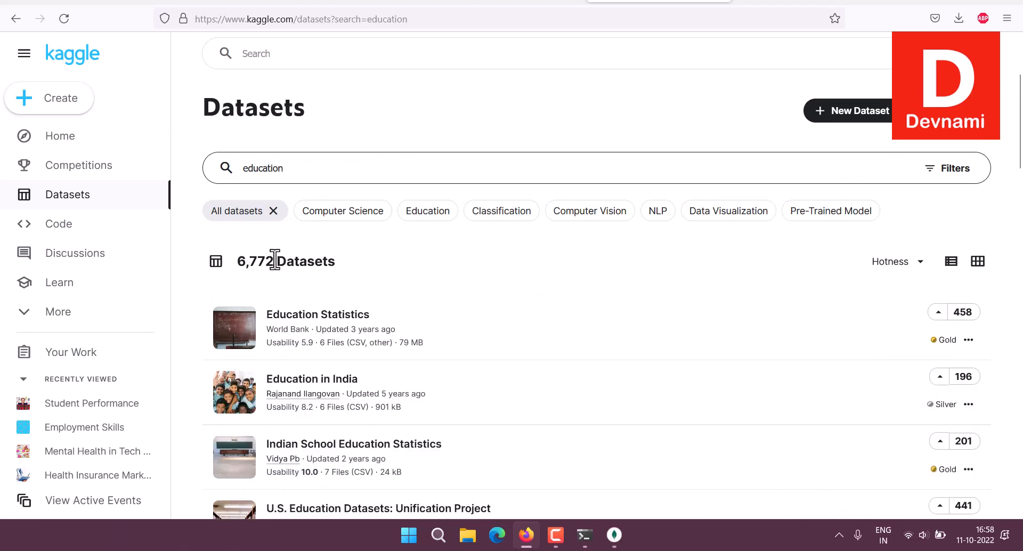
{"action": "scroll", "coordinate": [646, 338], "scroll_direction": "down", "scroll_amount": 5}
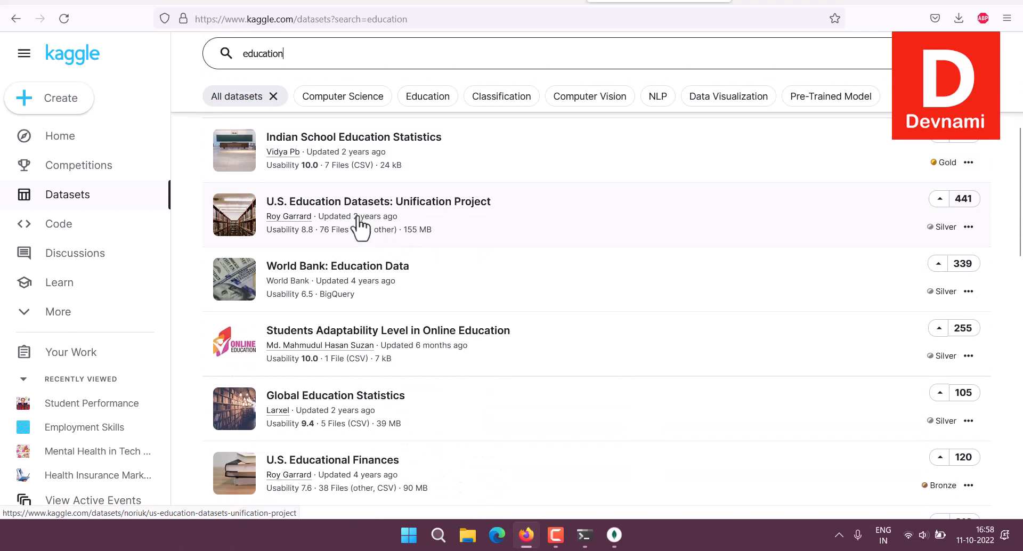
Open the World Bank: Education Data dataset and examine its country_series_definitions table in the Compact view
{"action": "left_click", "coordinate": [426, 287]}
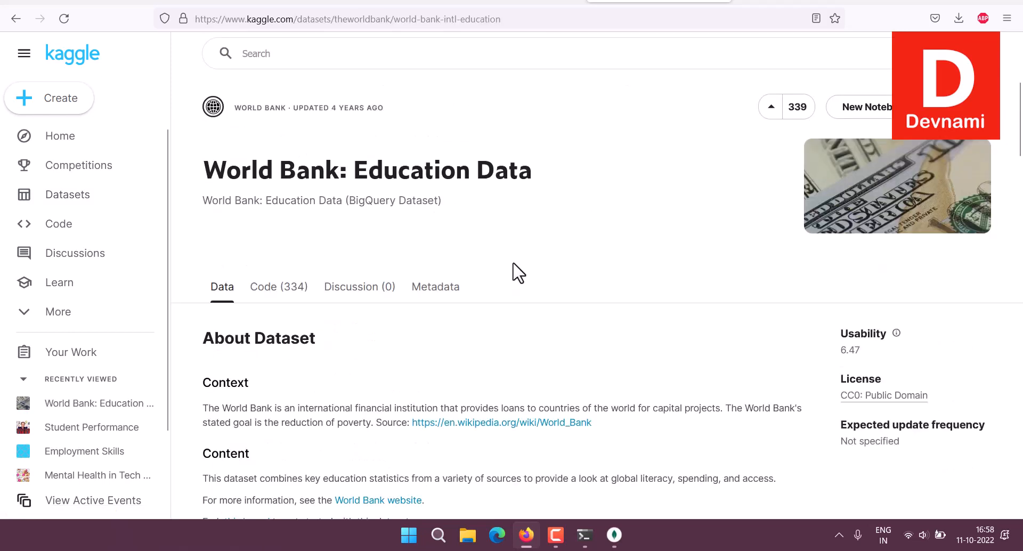
{"action": "scroll", "coordinate": [517, 273], "scroll_direction": "down", "scroll_amount": 10}
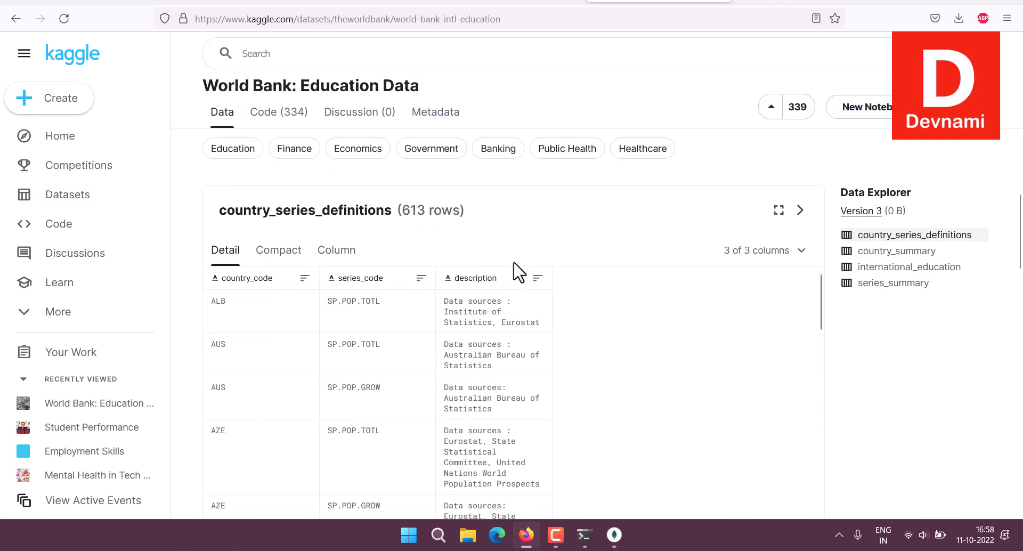
{"action": "left_click", "coordinate": [278, 251]}
{"action": "scroll", "coordinate": [511, 283], "scroll_direction": "down", "scroll_amount": 2}
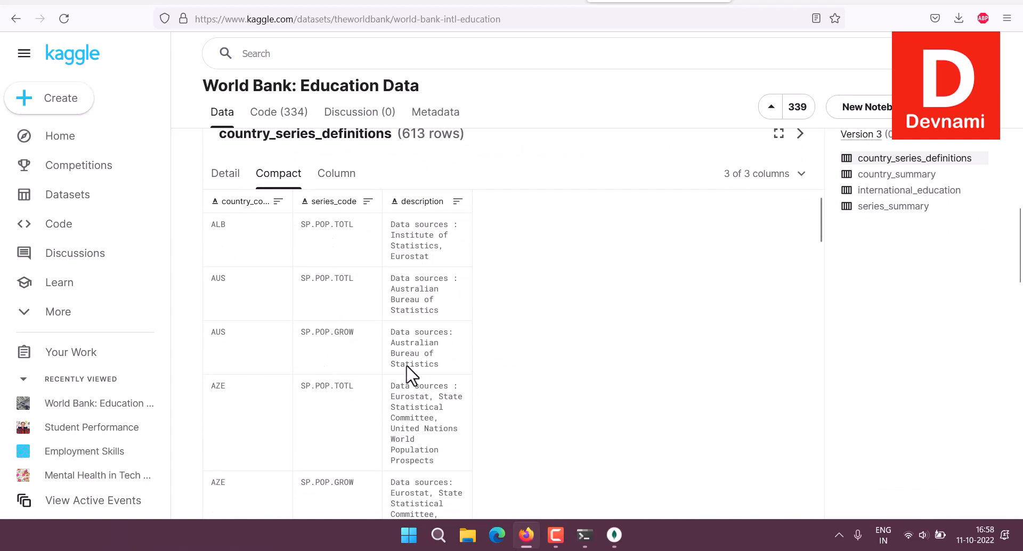
{"action": "scroll", "coordinate": [234, 309], "scroll_direction": "down", "scroll_amount": 1}
{"action": "scroll", "coordinate": [235, 309], "scroll_direction": "down", "scroll_amount": 20}
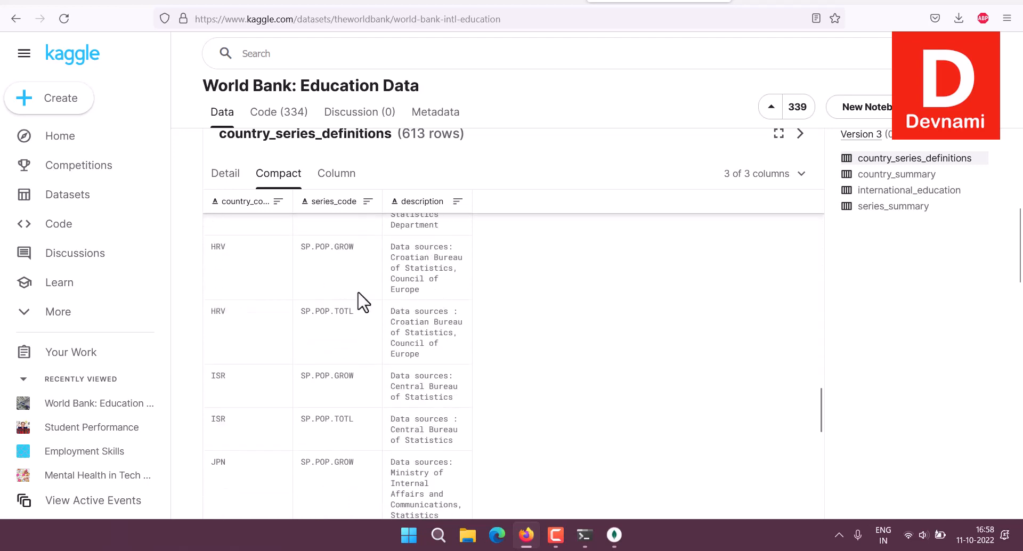
{"action": "scroll", "coordinate": [298, 295], "scroll_direction": "up", "scroll_amount": 2}
{"action": "scroll", "coordinate": [298, 294], "scroll_direction": "up", "scroll_amount": 20}
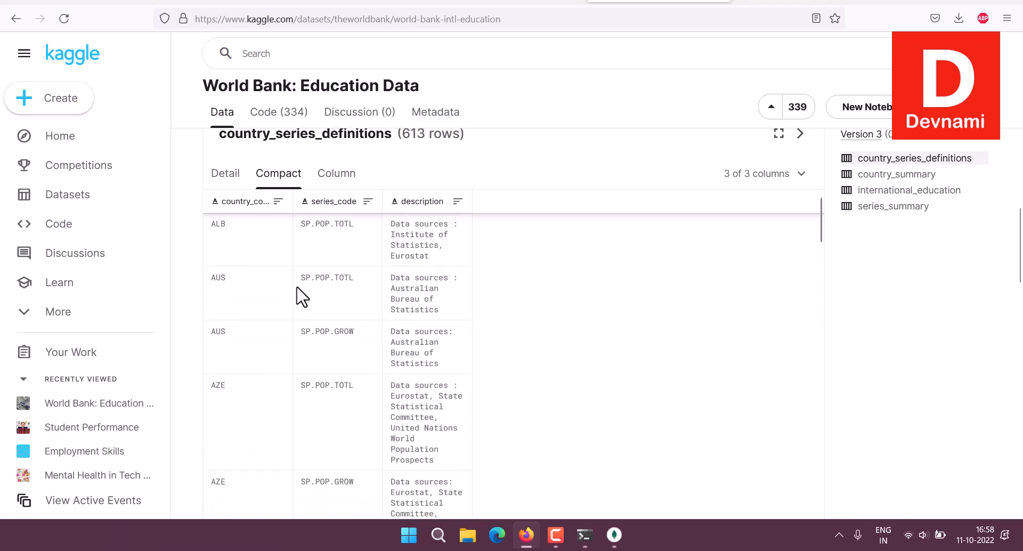
Check the Column view of country_series_definitions and look through its rows in the Detail view
{"action": "left_click", "coordinate": [335, 175]}
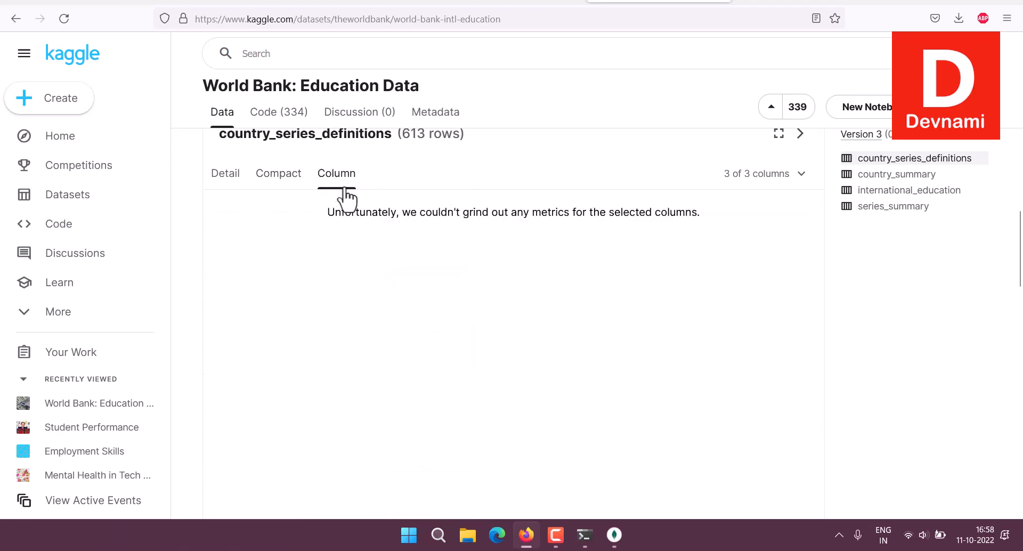
{"action": "left_click", "coordinate": [225, 173]}
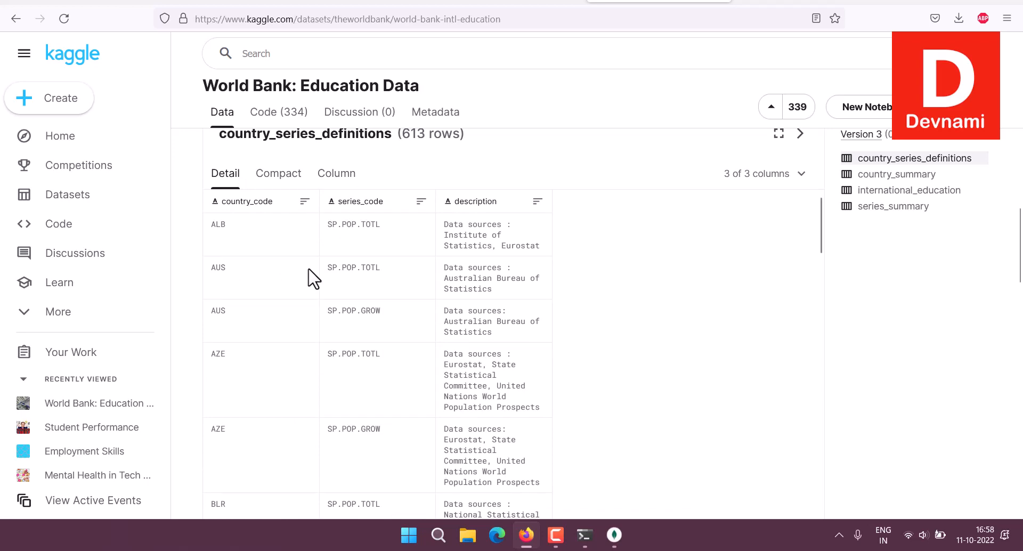
{"action": "scroll", "coordinate": [314, 278], "scroll_direction": "down", "scroll_amount": 15}
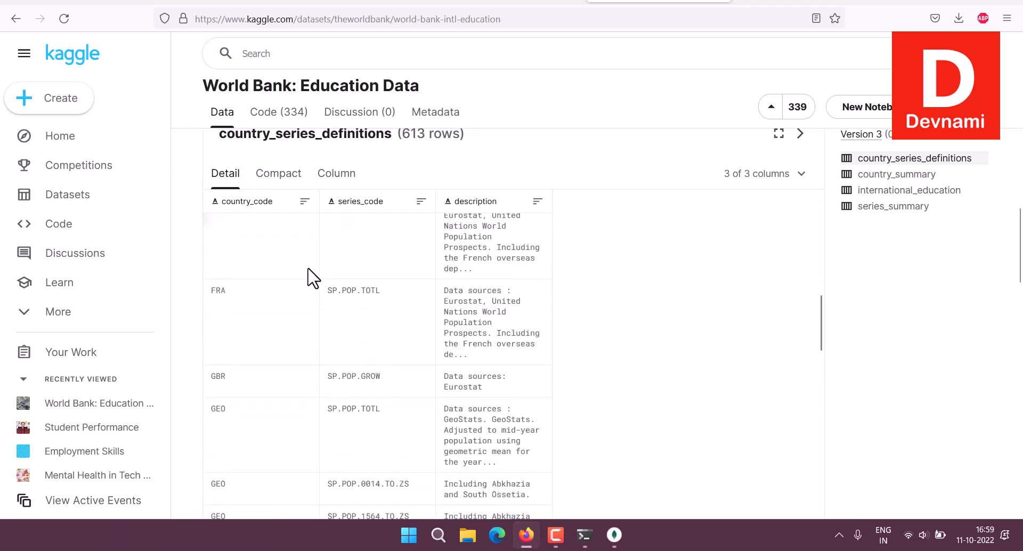
{"action": "scroll", "coordinate": [313, 278], "scroll_direction": "up", "scroll_amount": 20}
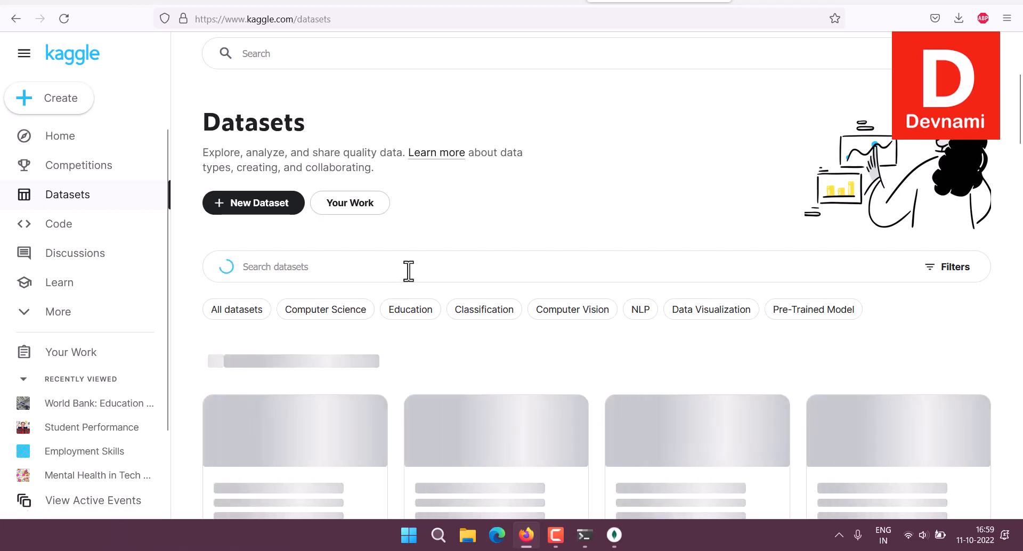
Look through the trending and popular datasets in the Datasets section and open World Geographic and Climatic Dataset to view its file descriptions
{"action": "scroll", "coordinate": [473, 370], "scroll_direction": "down", "scroll_amount": 7}
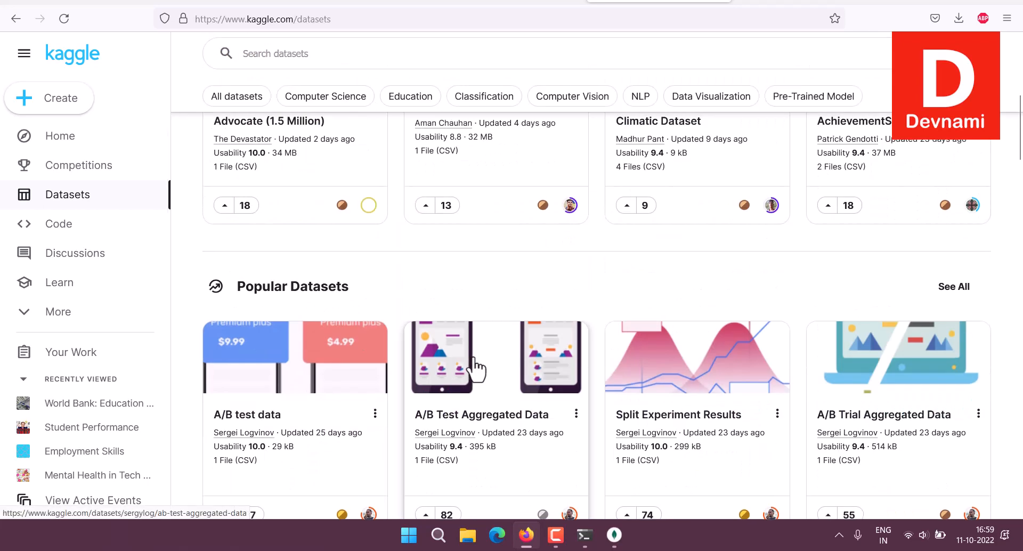
{"action": "scroll", "coordinate": [476, 368], "scroll_direction": "up", "scroll_amount": 3}
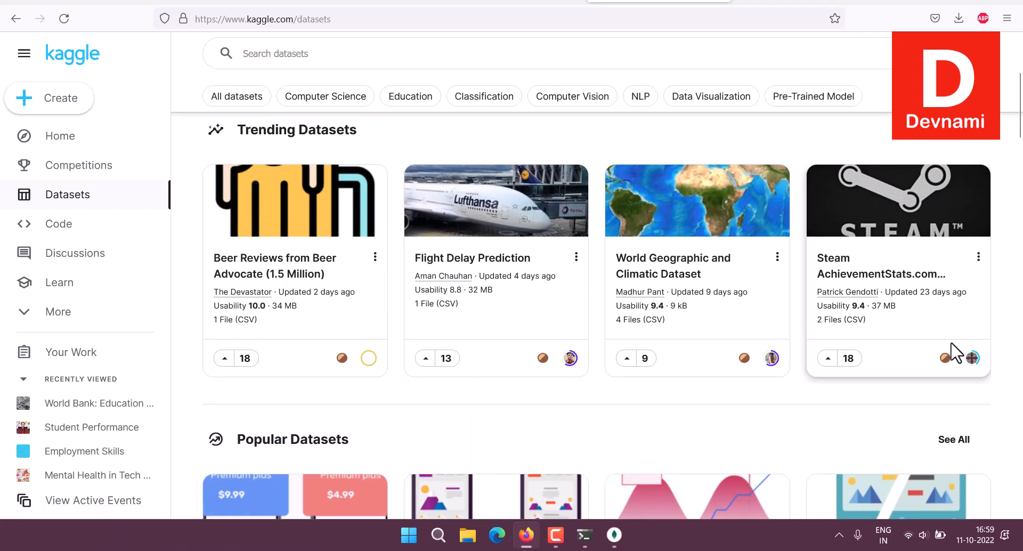
{"action": "left_click", "coordinate": [681, 291]}
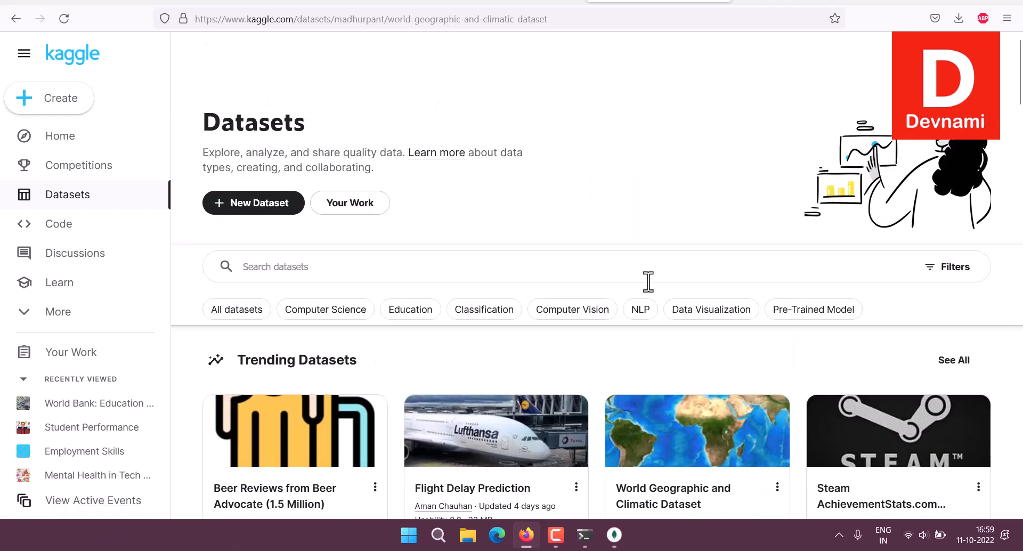
{"action": "scroll", "coordinate": [653, 290], "scroll_direction": "down", "scroll_amount": 3}
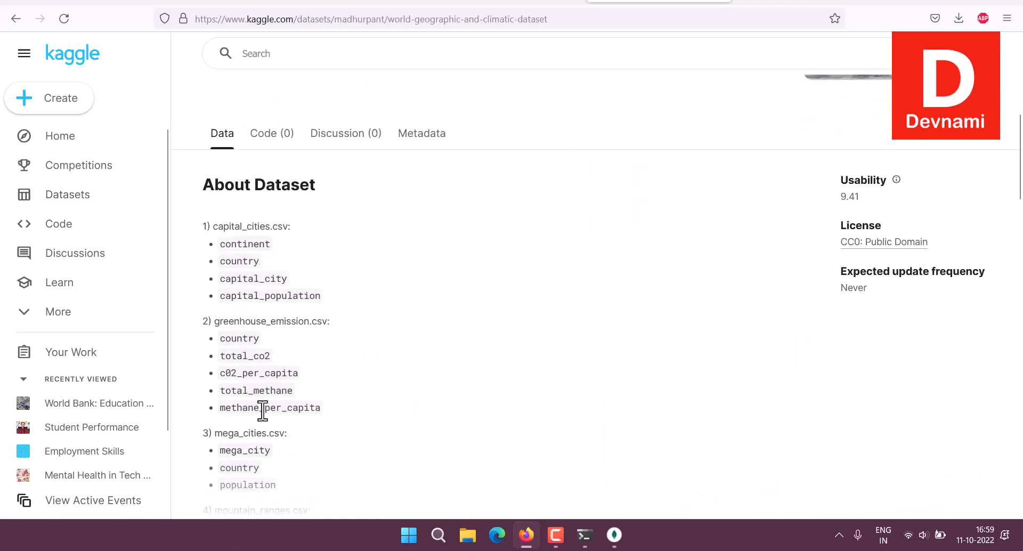
Look through the World Geographic and Climatic Dataset's files, viewing capital_cities.csv in the Compact view and mega_cities.csv
{"action": "scroll", "coordinate": [477, 345], "scroll_direction": "down", "scroll_amount": 2}
{"action": "left_click", "coordinate": [235, 467]}
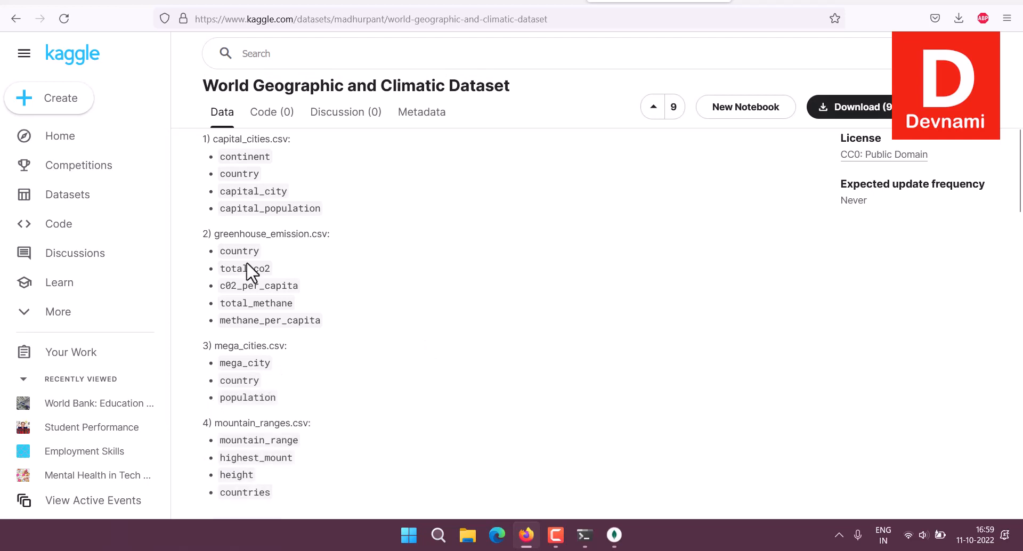
{"action": "scroll", "coordinate": [378, 351], "scroll_direction": "down", "scroll_amount": 5}
{"action": "scroll", "coordinate": [388, 347], "scroll_direction": "down", "scroll_amount": 1}
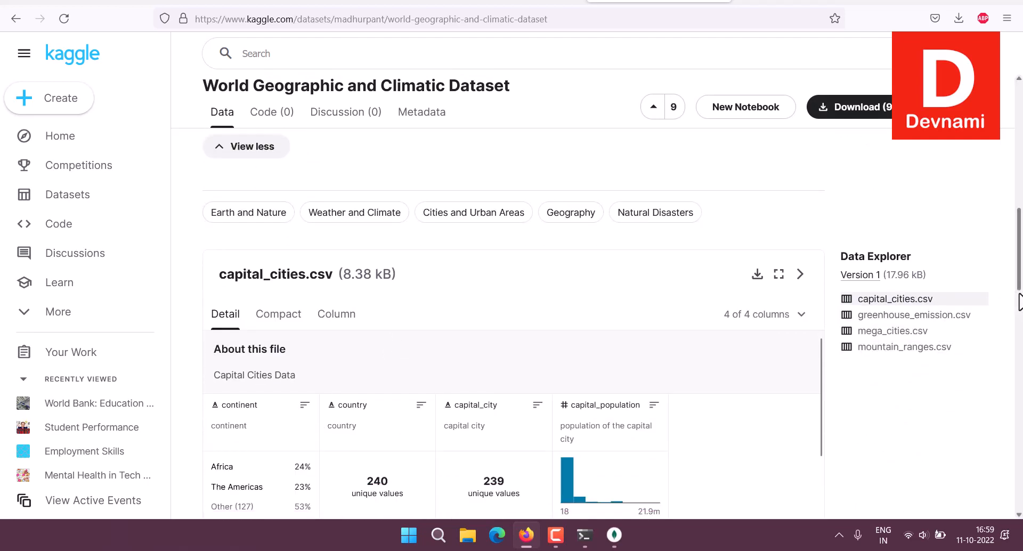
{"action": "scroll", "coordinate": [742, 384], "scroll_direction": "down", "scroll_amount": 1}
{"action": "left_click", "coordinate": [285, 246]}
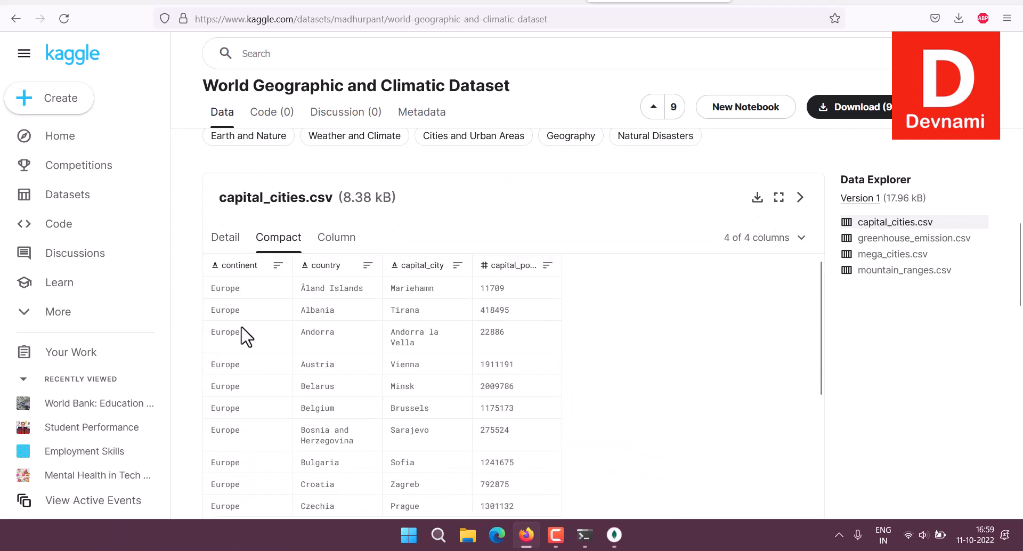
{"action": "left_click", "coordinate": [882, 256]}
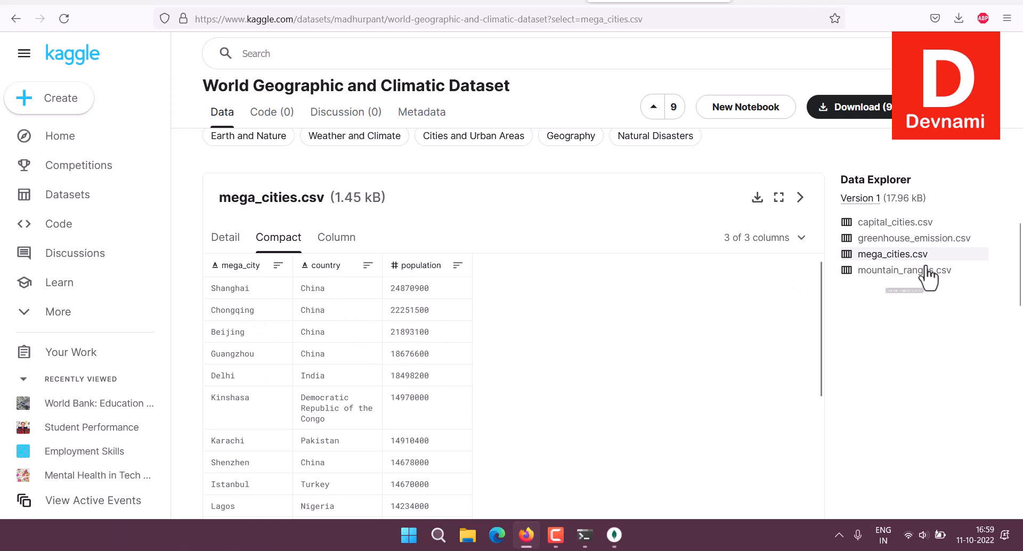
Download the World Geographic and Climatic Dataset and place the downloaded archive zip on a free area of the desktop
{"action": "left_click", "coordinate": [822, 107]}
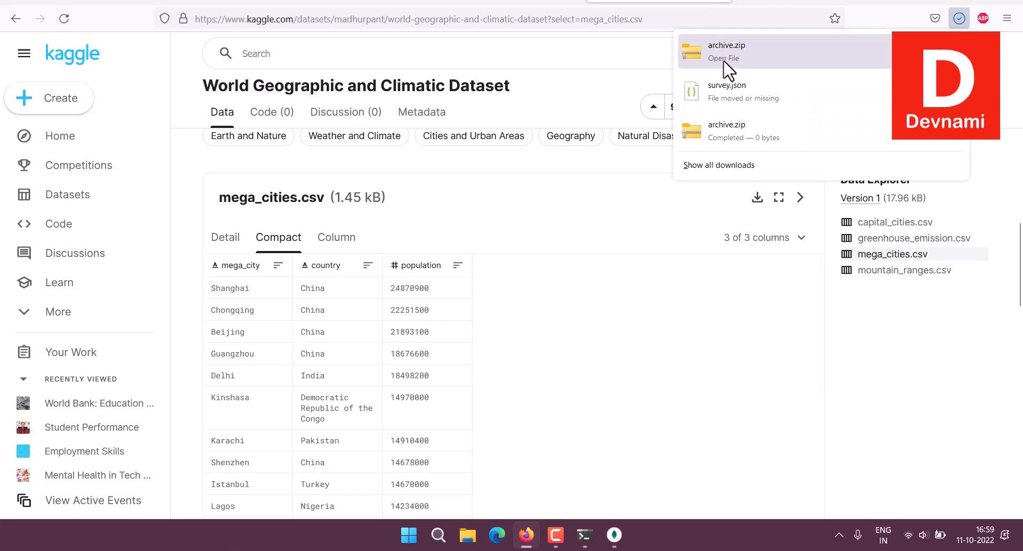
{"action": "key", "text": "alt+Tab"}
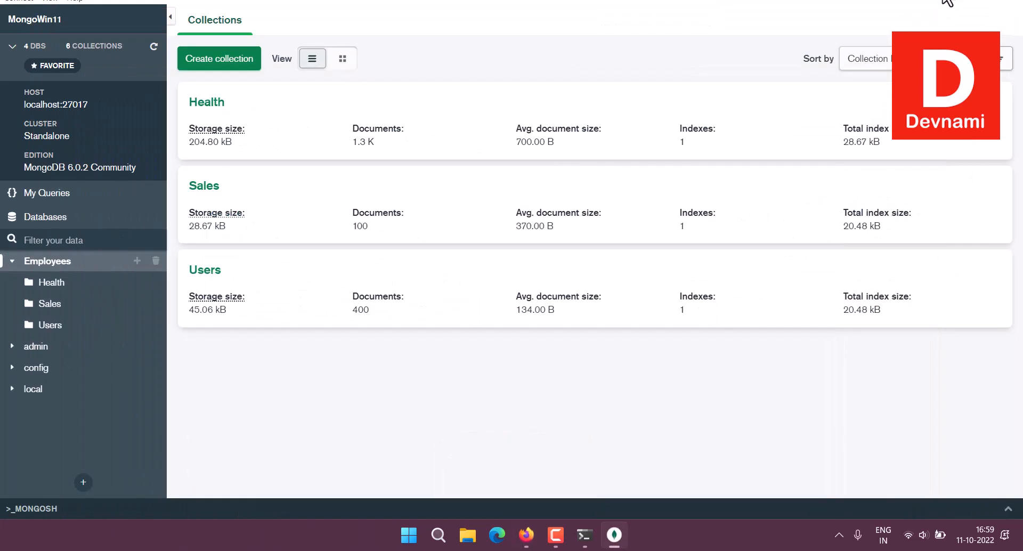
{"action": "left_click", "coordinate": [947, 2]}
{"action": "left_click_drag", "start_coordinate": [23, 15], "coordinate": [383, 239]}
{"action": "left_click_drag", "start_coordinate": [469, 172], "coordinate": [986, 457]}
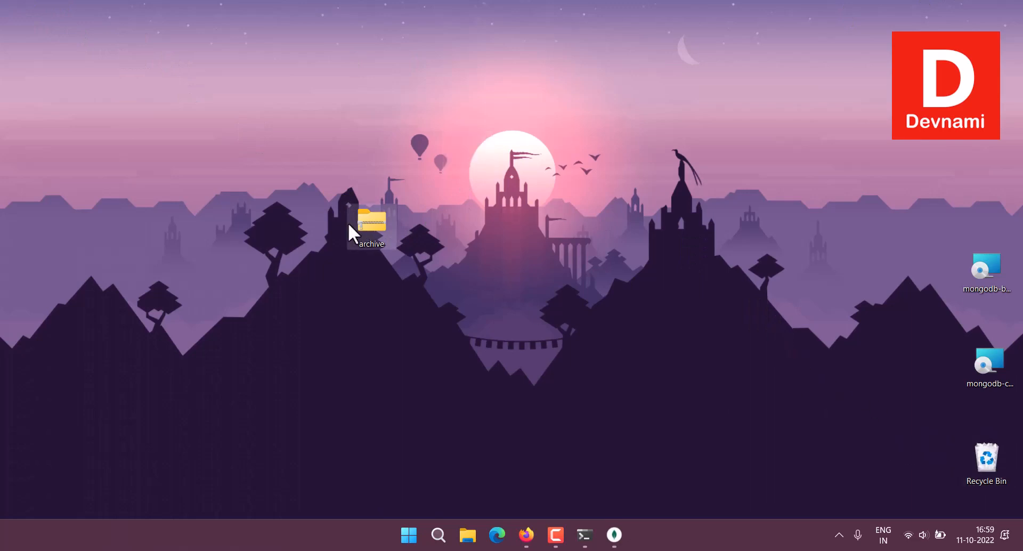
{"action": "left_click_drag", "start_coordinate": [353, 231], "coordinate": [594, 131]}
Extract the archive zip on the desktop with 7-Zip and move the original zip to the Recycle Bin
{"action": "right_click", "coordinate": [593, 131]}
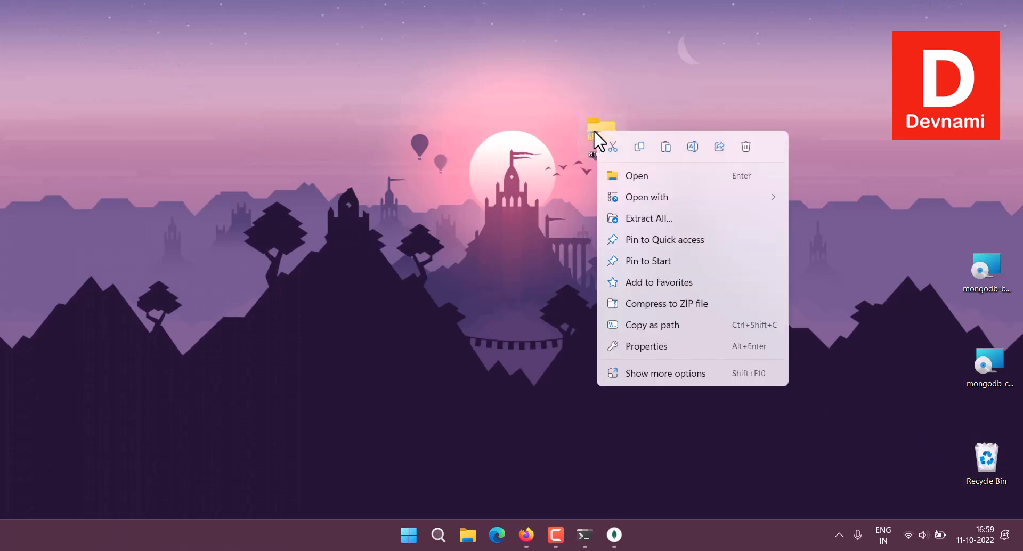
{"action": "left_click", "coordinate": [622, 375]}
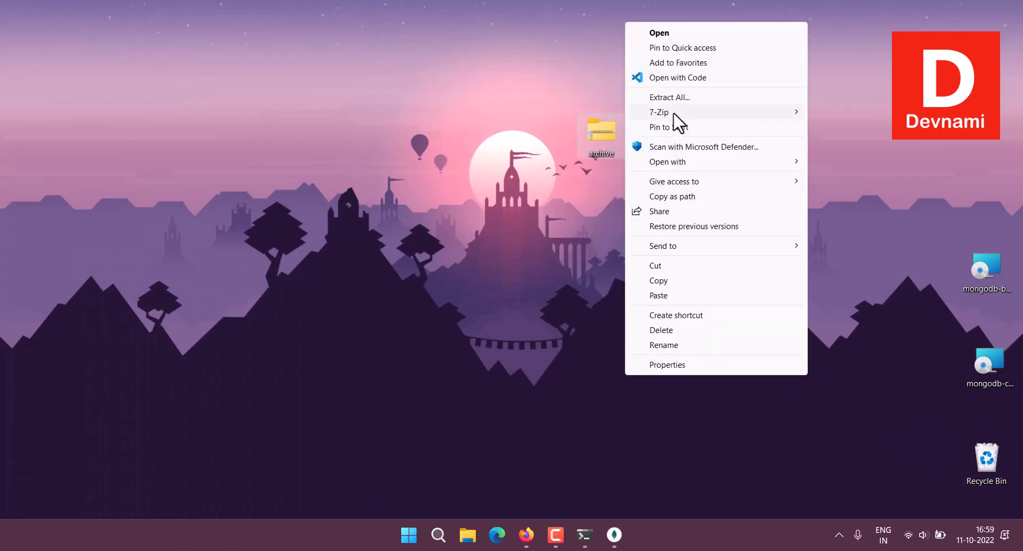
{"action": "mouse_move", "coordinate": [673, 113]}
{"action": "left_click", "coordinate": [837, 169]}
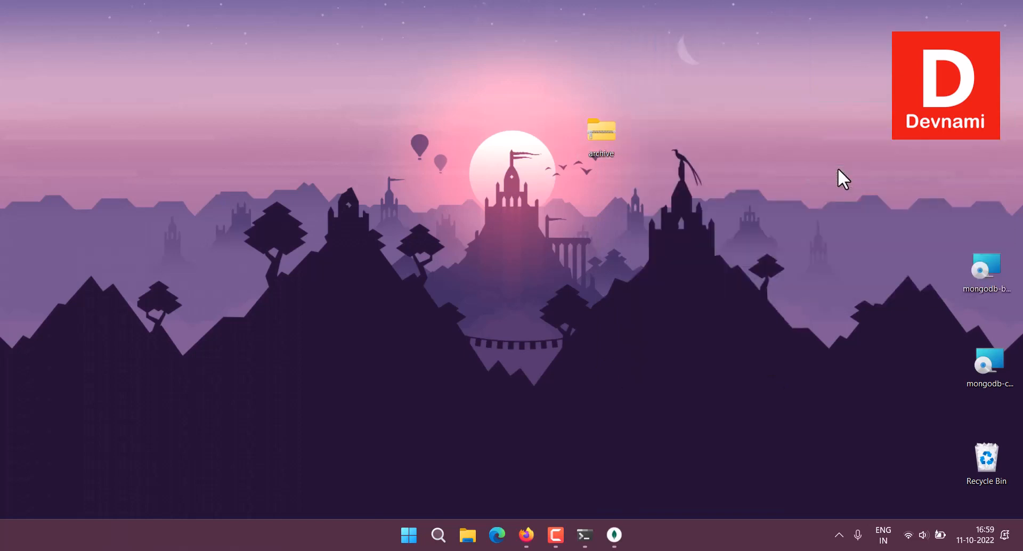
{"action": "left_click_drag", "start_coordinate": [577, 128], "coordinate": [960, 452]}
Reposition the extracted archive folder on the desktop, open it to check its CSV files, and close it
{"action": "left_click_drag", "start_coordinate": [32, 27], "coordinate": [844, 219]}
{"action": "double_click", "coordinate": [856, 207]}
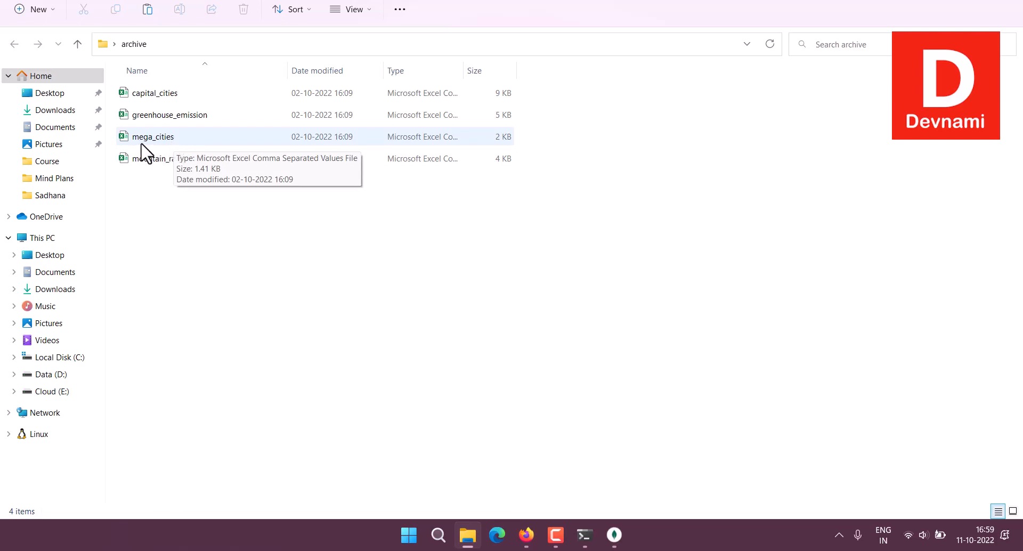
{"action": "left_click", "coordinate": [1011, 1]}
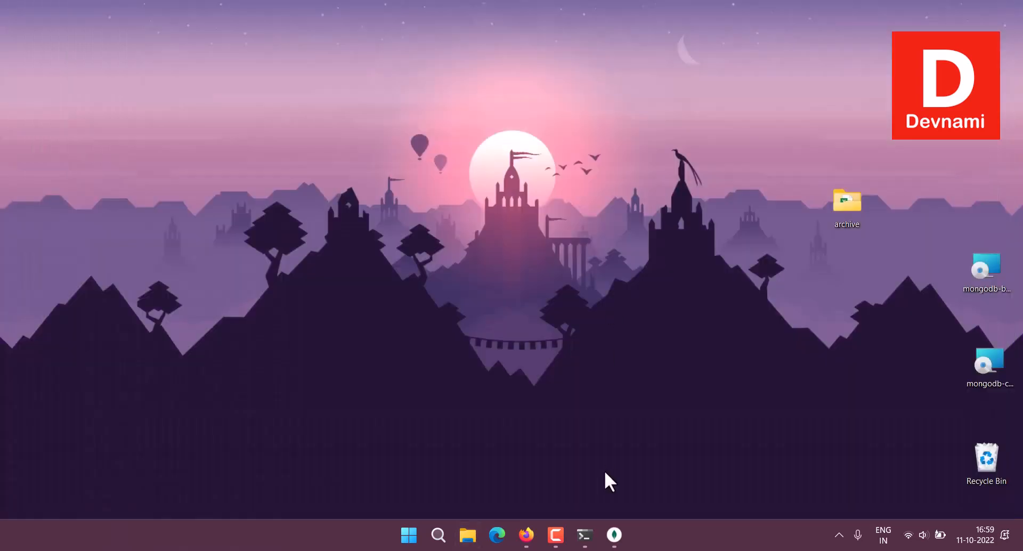
Switch to MongoDB Compass and create a collection named CityData in the Employees database
{"action": "left_click", "coordinate": [614, 534]}
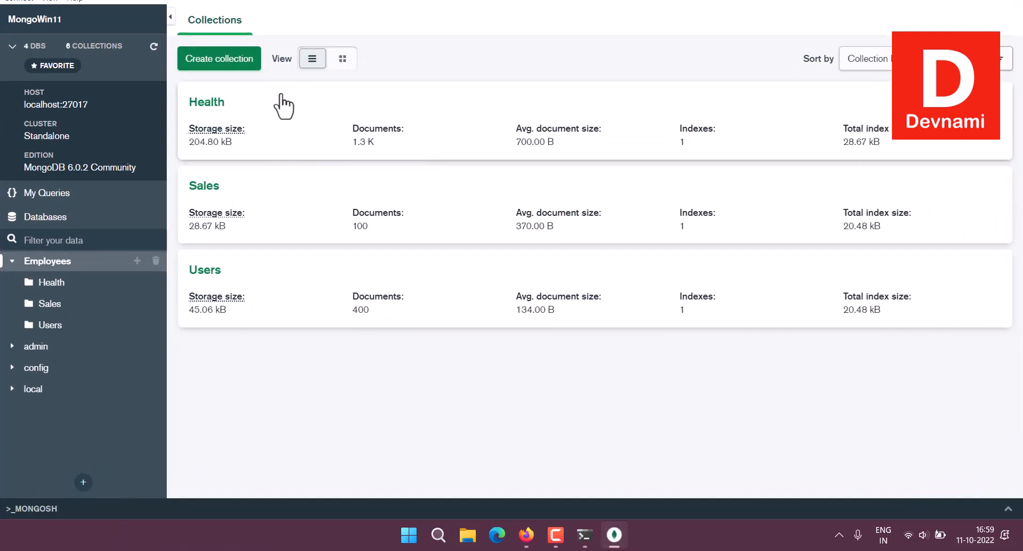
{"action": "left_click", "coordinate": [219, 59]}
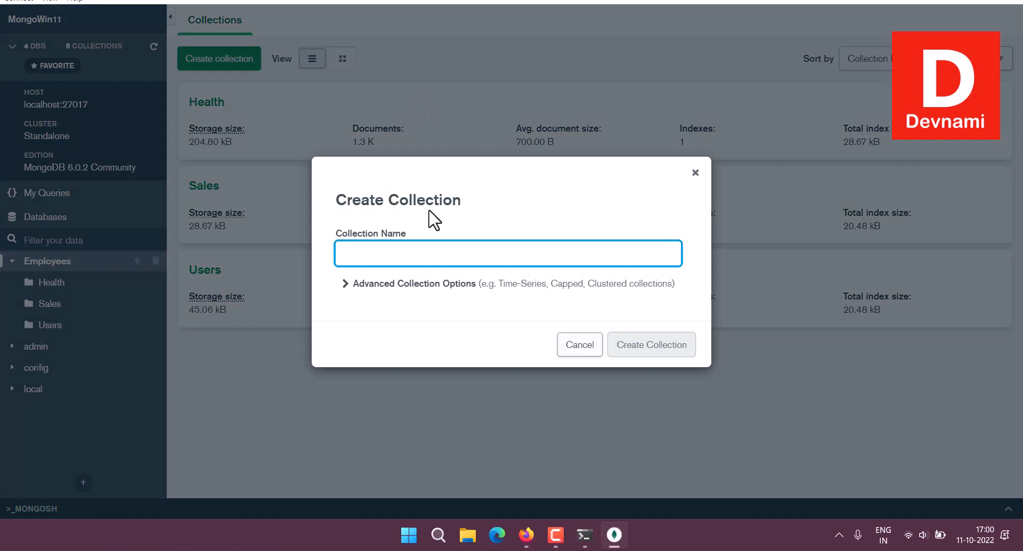
{"action": "type", "text": "CityData"}
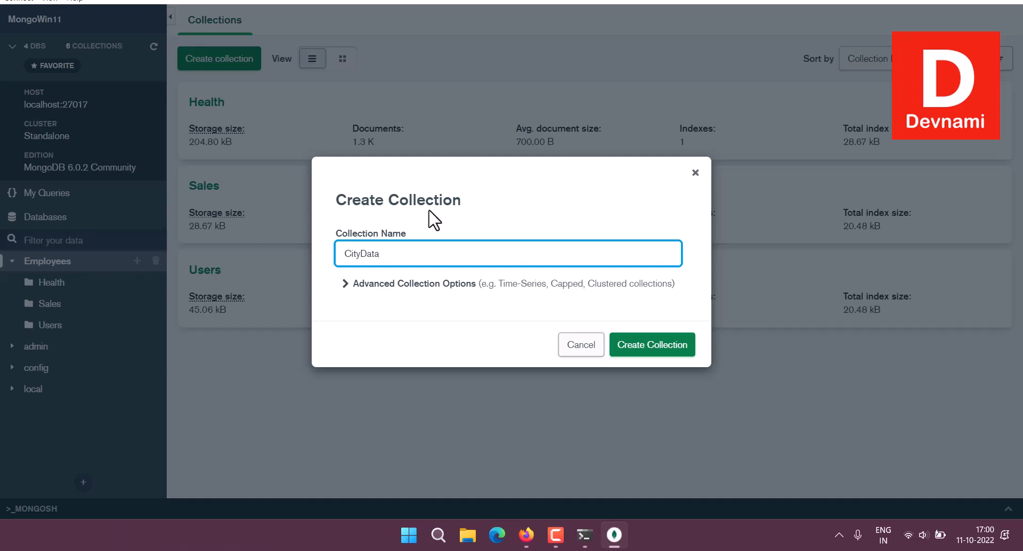
{"action": "left_click", "coordinate": [656, 346]}
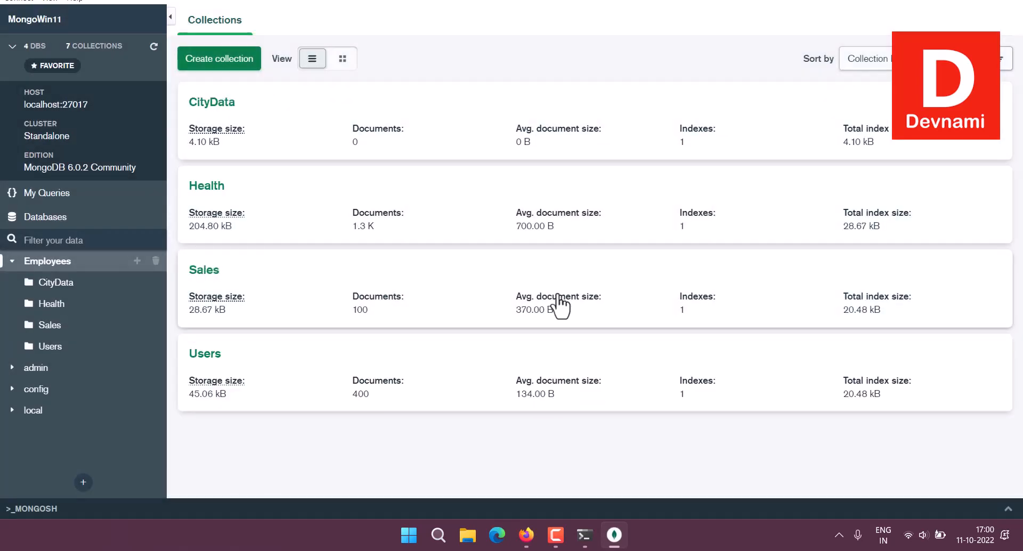
Begin a data import into the CityData collection and select mega_cities.csv from the archive folder on the desktop
{"action": "left_click", "coordinate": [360, 128]}
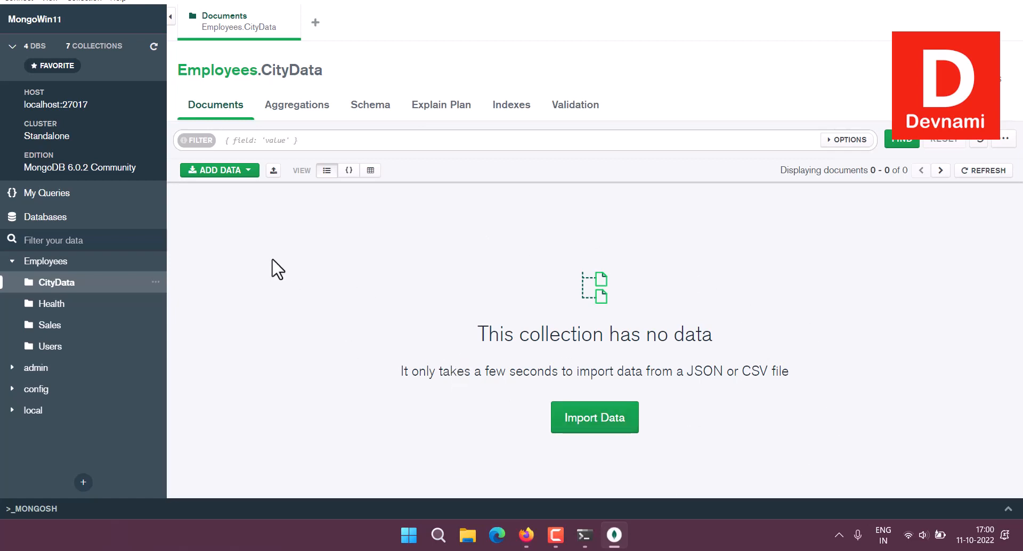
{"action": "left_click", "coordinate": [248, 171]}
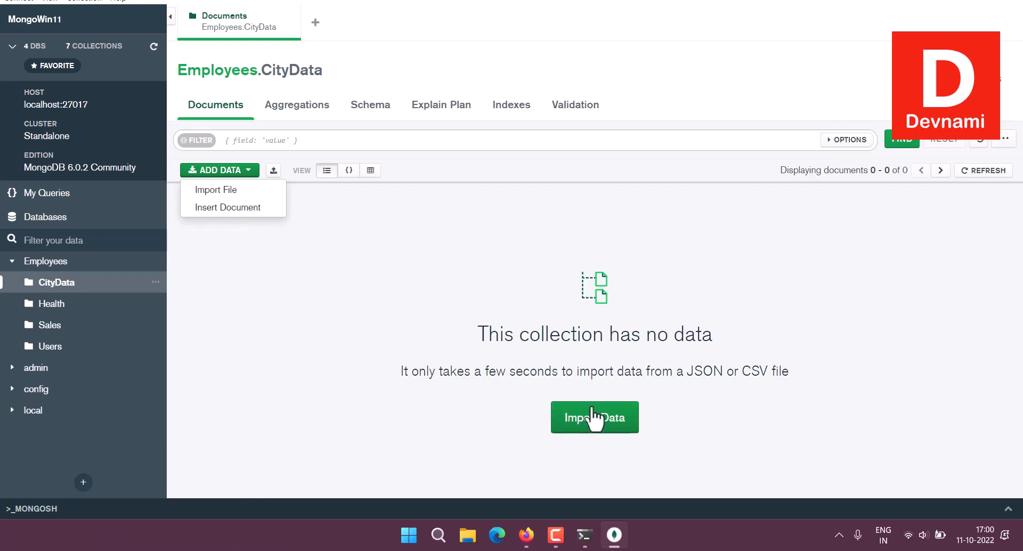
{"action": "left_click", "coordinate": [568, 415]}
{"action": "left_click", "coordinate": [602, 428]}
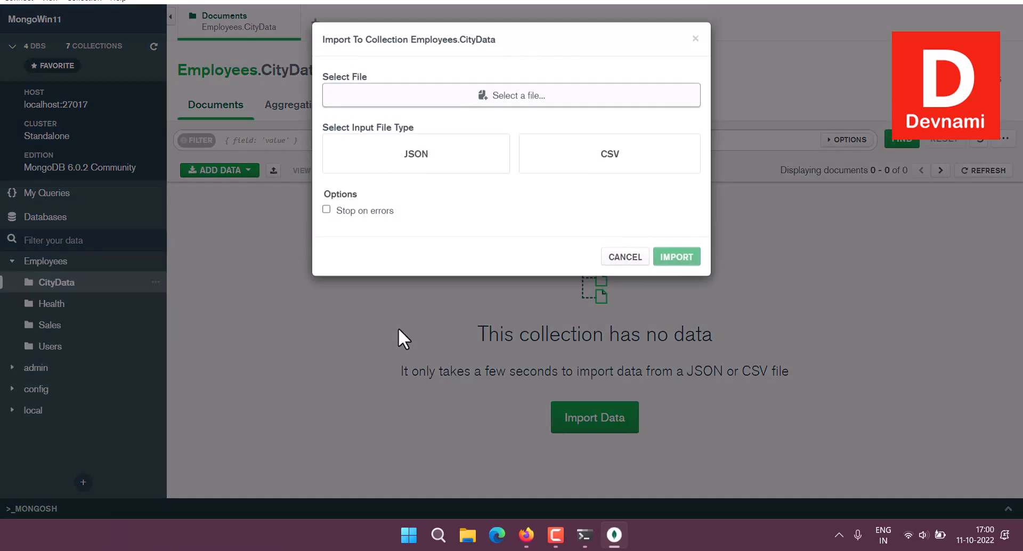
{"action": "left_click", "coordinate": [482, 100]}
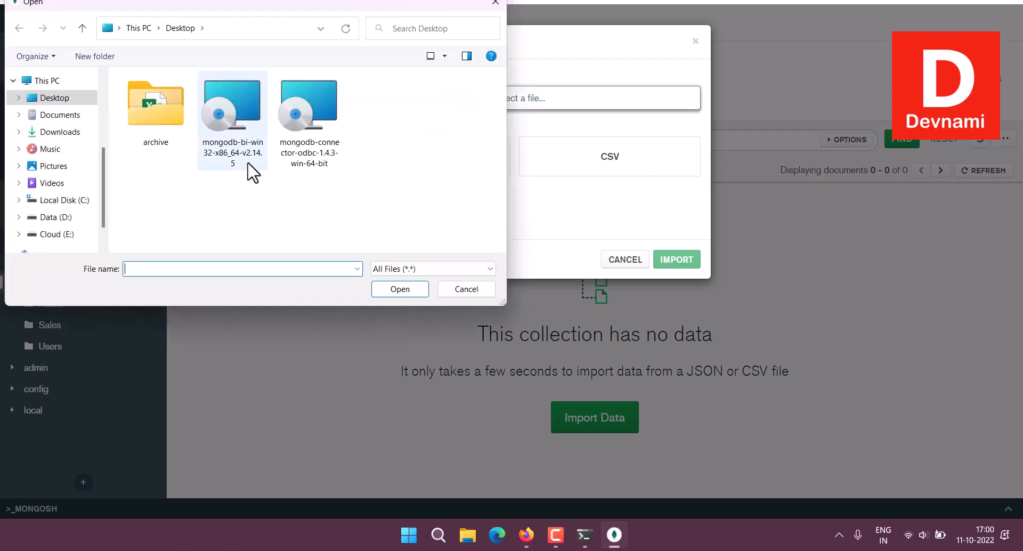
{"action": "left_click", "coordinate": [161, 115]}
{"action": "double_click", "coordinate": [161, 114]}
{"action": "left_click", "coordinate": [168, 144]}
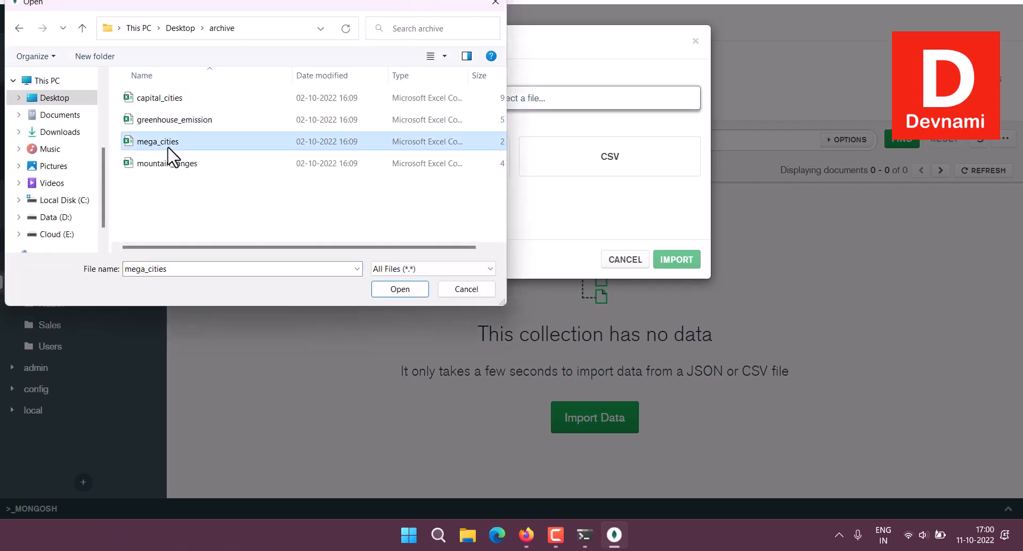
{"action": "left_click", "coordinate": [410, 289]}
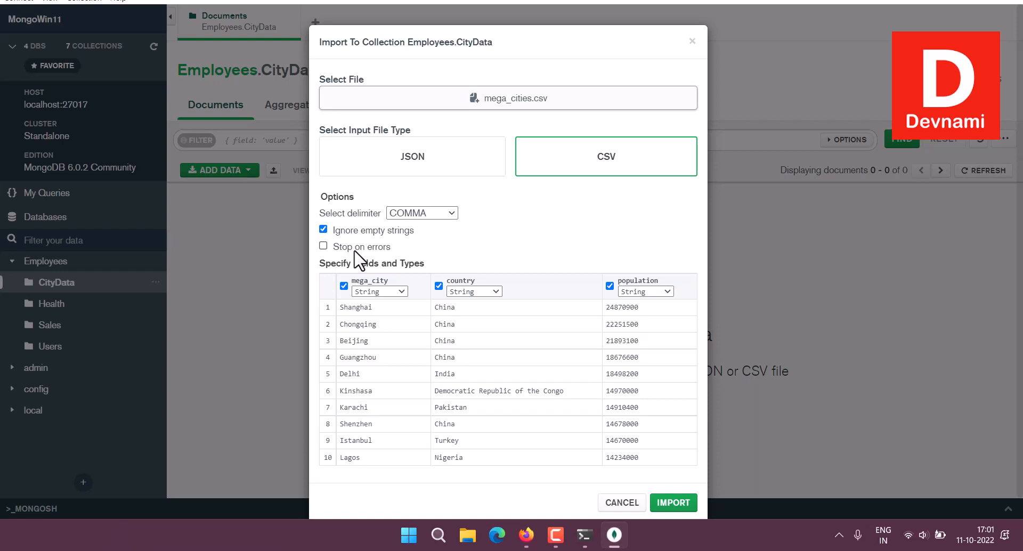
Run the CSV import of mega_cities.csv into CityData and close the import dialog
{"action": "left_click", "coordinate": [672, 507]}
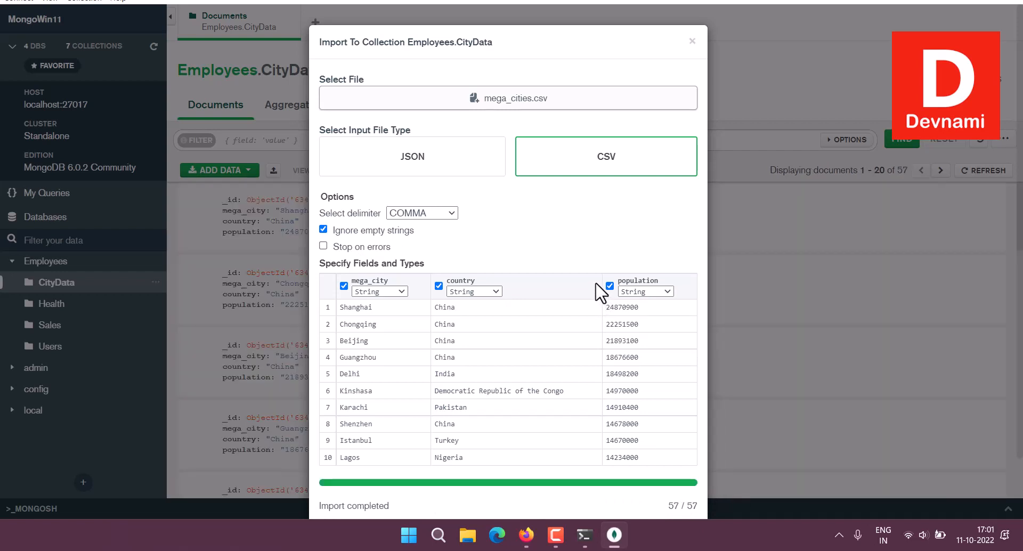
{"action": "scroll", "coordinate": [596, 283], "scroll_direction": "down", "scroll_amount": 2}
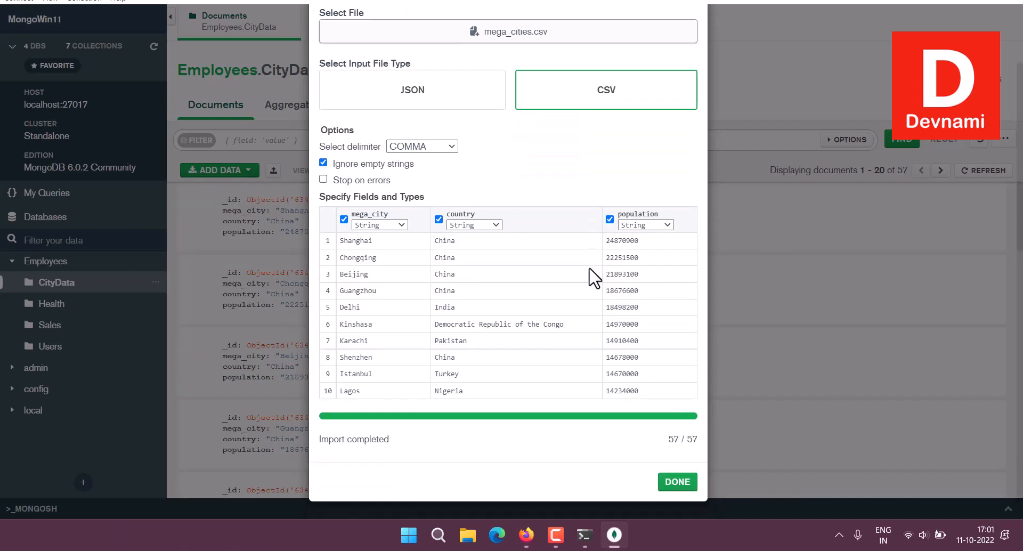
{"action": "left_click", "coordinate": [674, 485]}
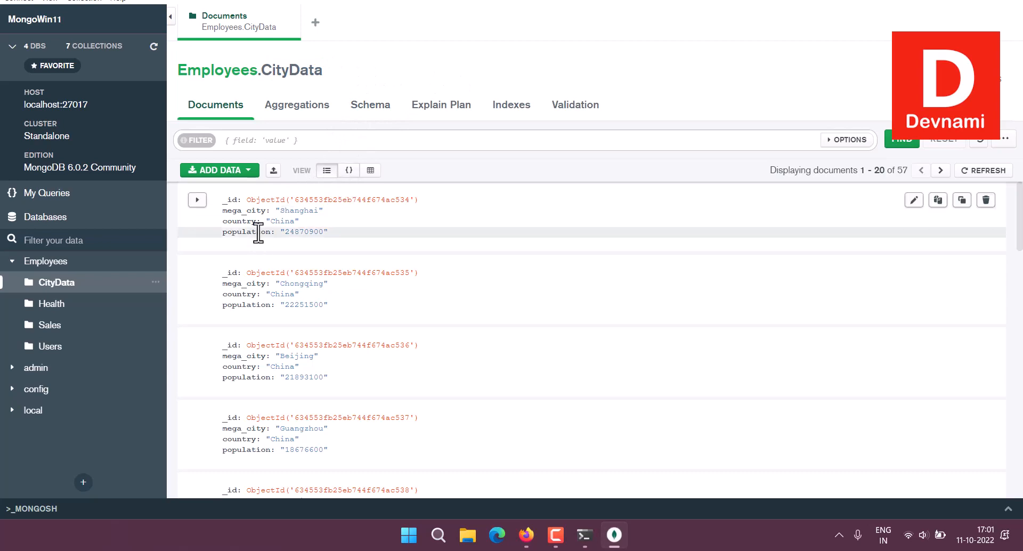
View the imported CityData documents in JSON view and in table view
{"action": "left_click", "coordinate": [350, 171]}
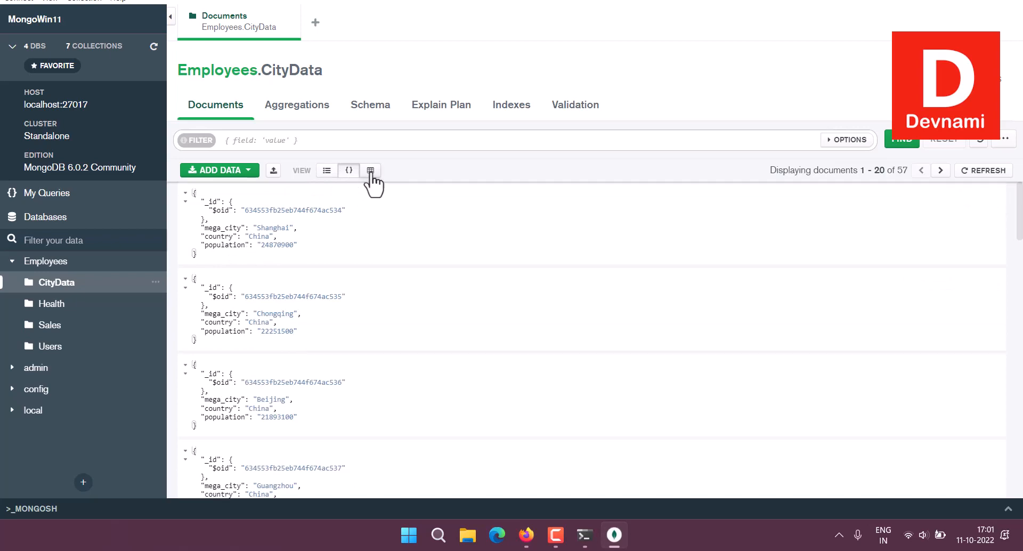
{"action": "left_click", "coordinate": [371, 171]}
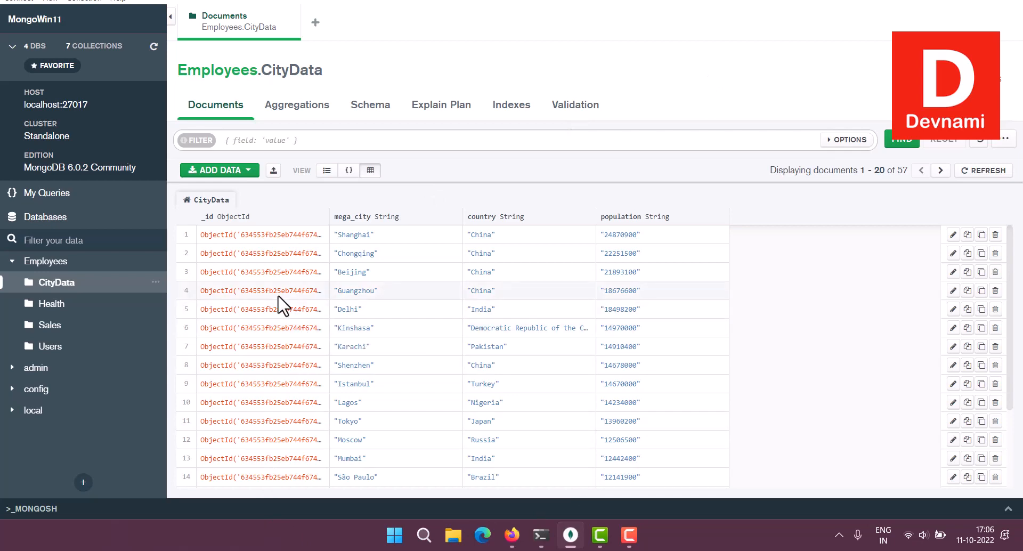
Start exporting the CityData collection, choose Export Full Collection, and proceed to the field selection
{"action": "left_click", "coordinate": [273, 170]}
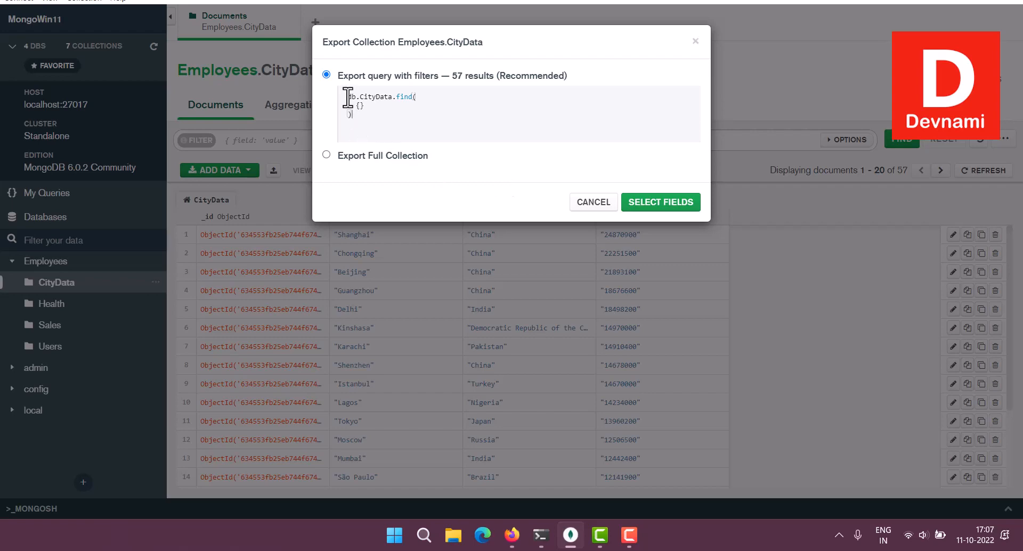
{"action": "left_click_drag", "start_coordinate": [347, 98], "coordinate": [379, 118]}
{"action": "left_click", "coordinate": [378, 117]}
{"action": "left_click", "coordinate": [327, 156]}
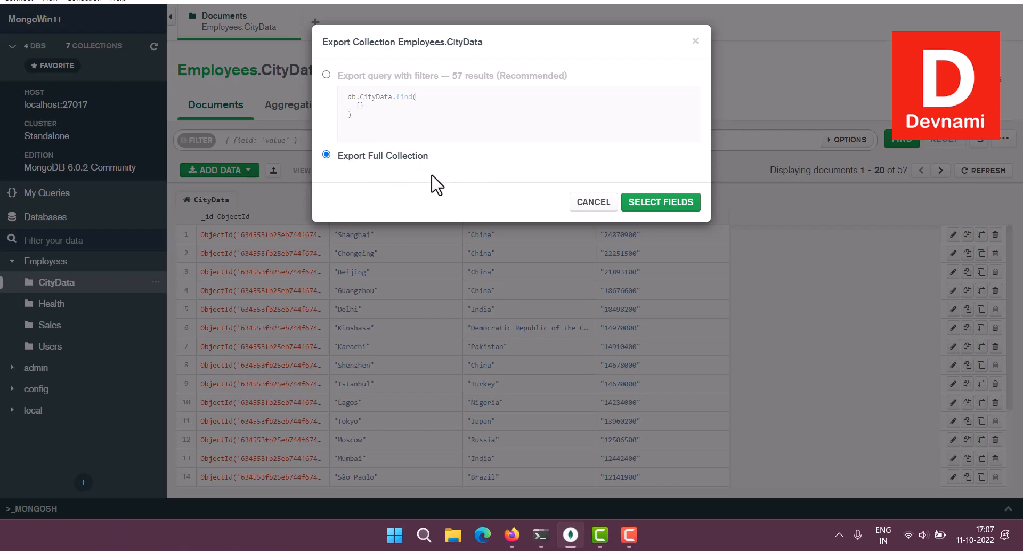
{"action": "left_click", "coordinate": [661, 201]}
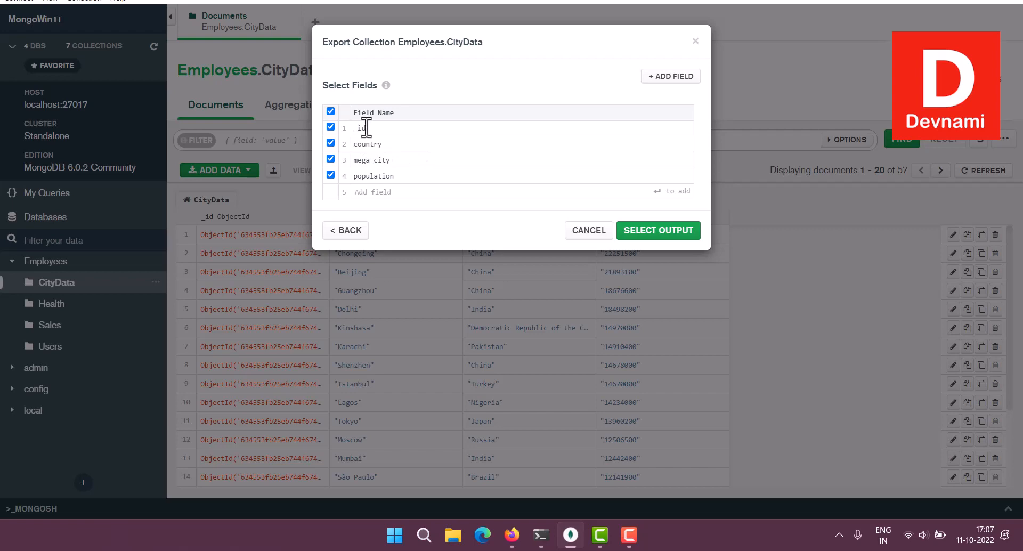
Exclude the _id field from the export, keeping country, mega_city and population, and proceed to the output options
{"action": "left_click", "coordinate": [330, 127]}
{"action": "left_click_drag", "start_coordinate": [367, 163], "coordinate": [421, 177]}
{"action": "left_click", "coordinate": [396, 163]}
{"action": "left_click", "coordinate": [421, 176]}
{"action": "left_click", "coordinate": [652, 234]}
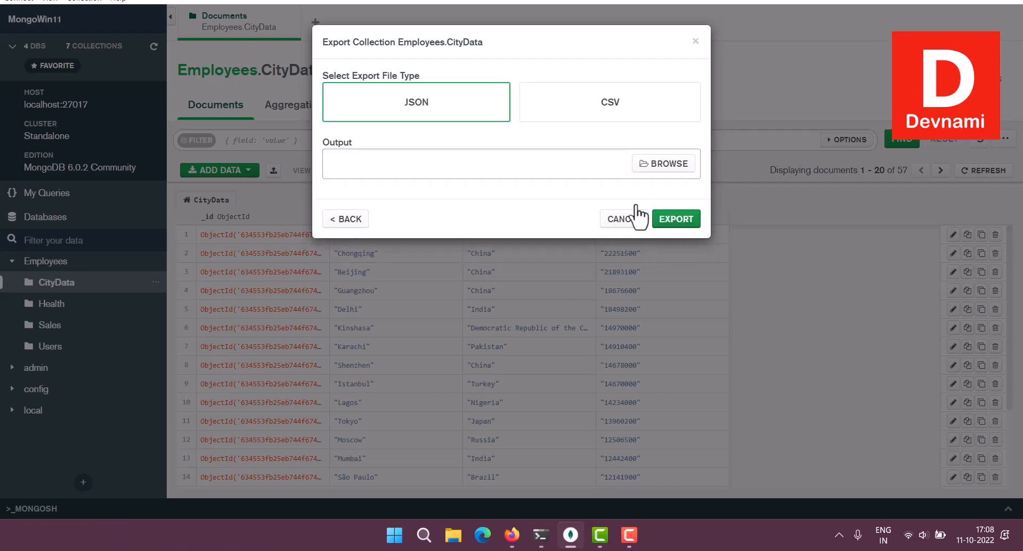
Set the export file type to CSV and the output file to CityData.csv on the Desktop
{"action": "left_click", "coordinate": [543, 111]}
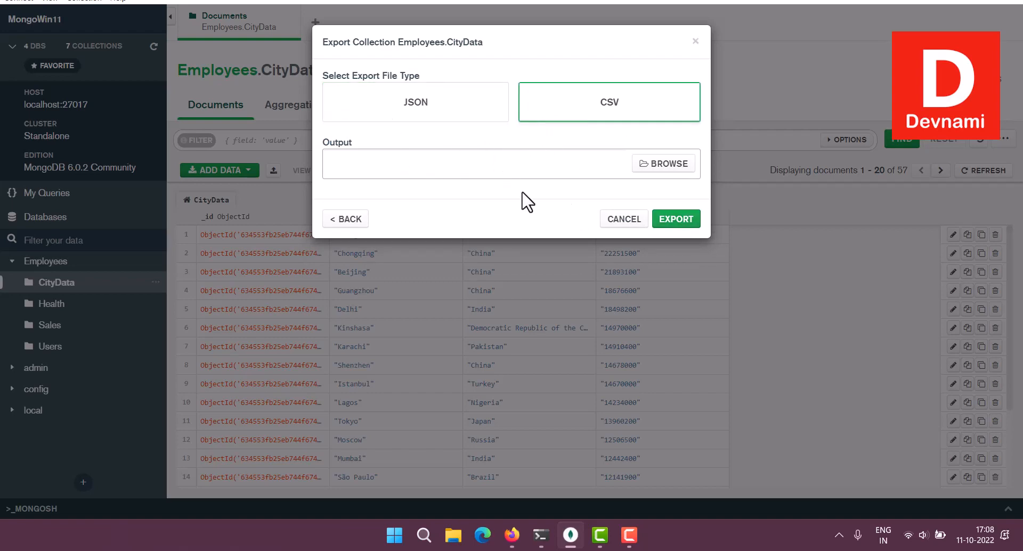
{"action": "left_click", "coordinate": [676, 165]}
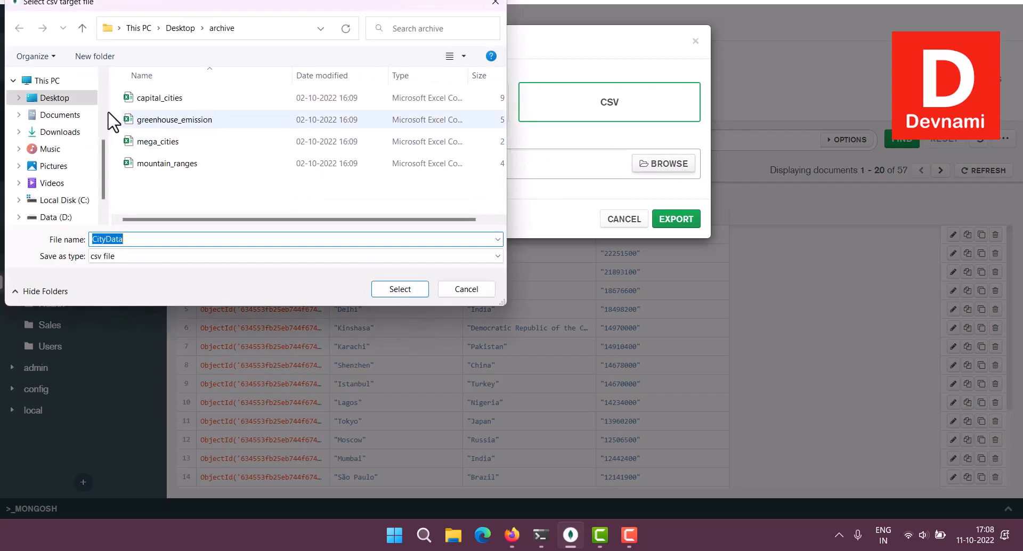
{"action": "left_click", "coordinate": [60, 98]}
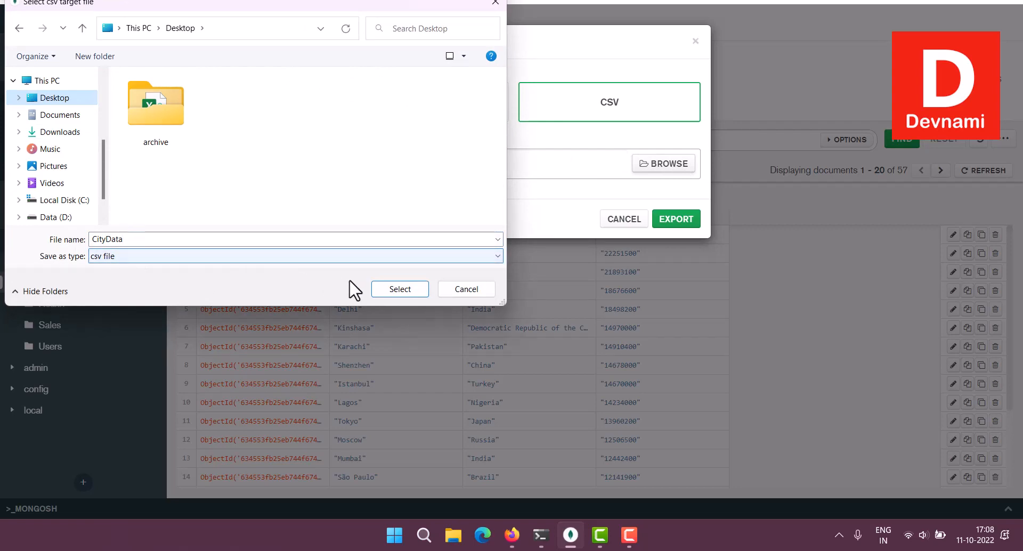
{"action": "left_click", "coordinate": [391, 289]}
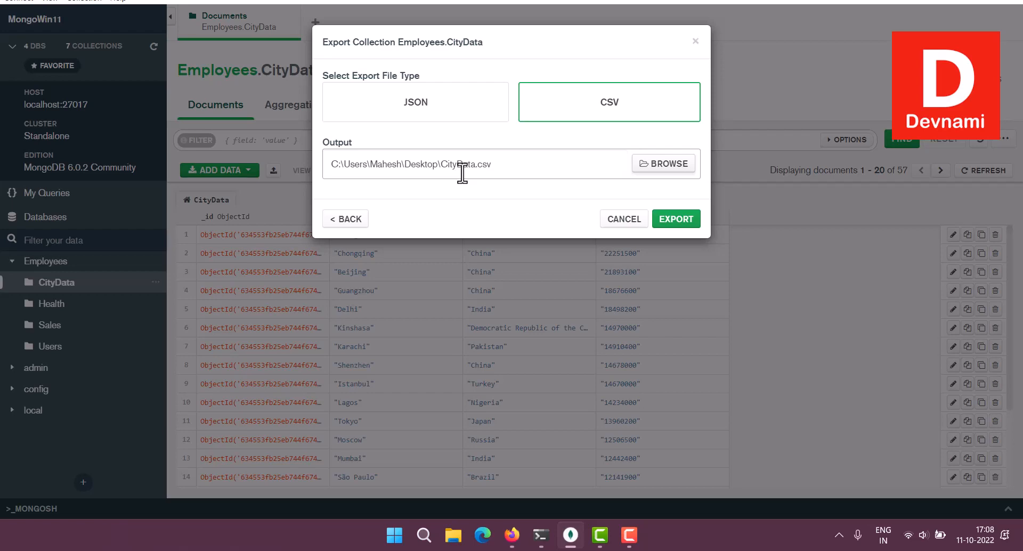
Run the CSV export of the CityData collection and close the export dialog once it finishes
{"action": "left_click", "coordinate": [667, 220]}
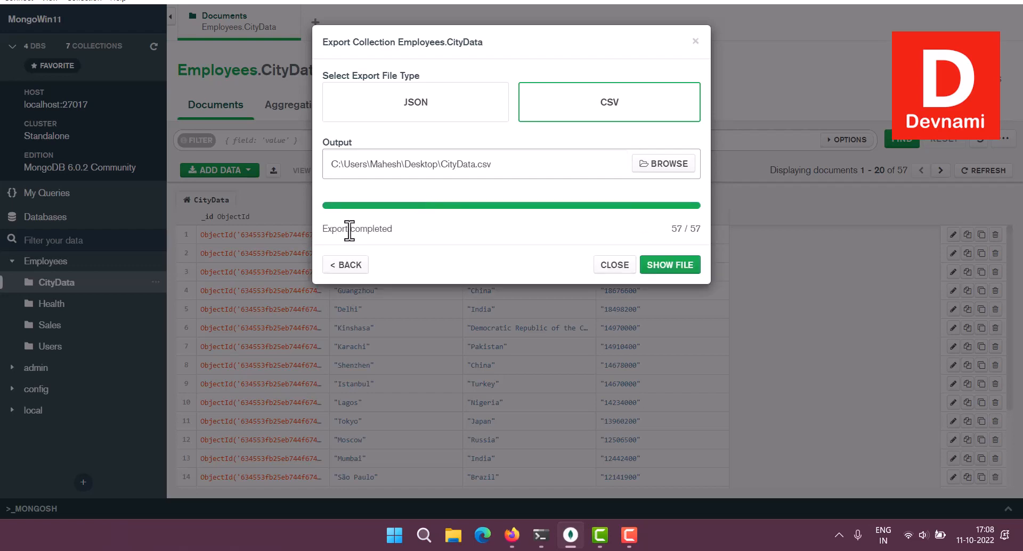
{"action": "left_click_drag", "start_coordinate": [669, 229], "coordinate": [686, 233]}
{"action": "left_click", "coordinate": [672, 233]}
{"action": "left_click", "coordinate": [609, 265]}
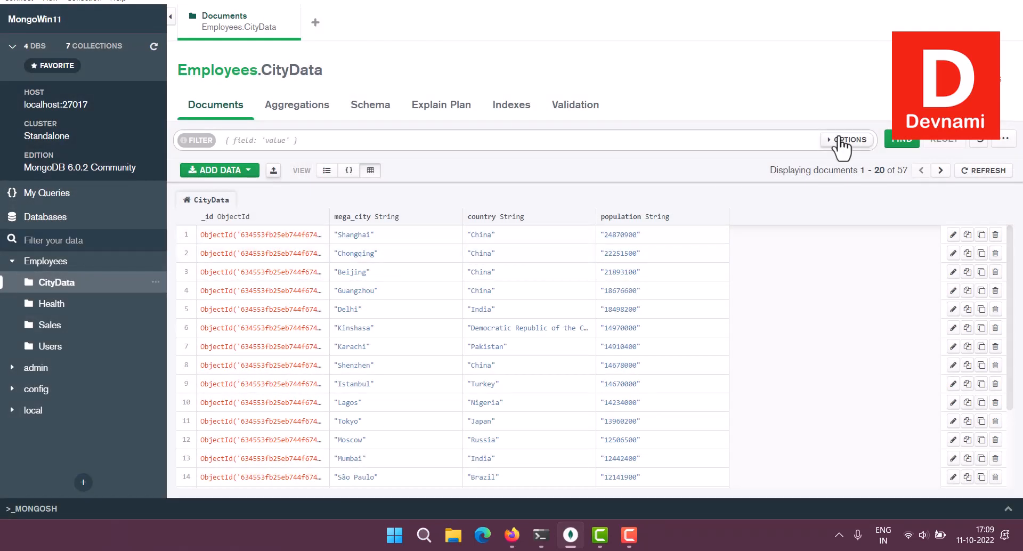
Show the desktop, move the exported CityData file to an open area right of its centre, and open it in Excel
{"action": "left_click", "coordinate": [945, 0]}
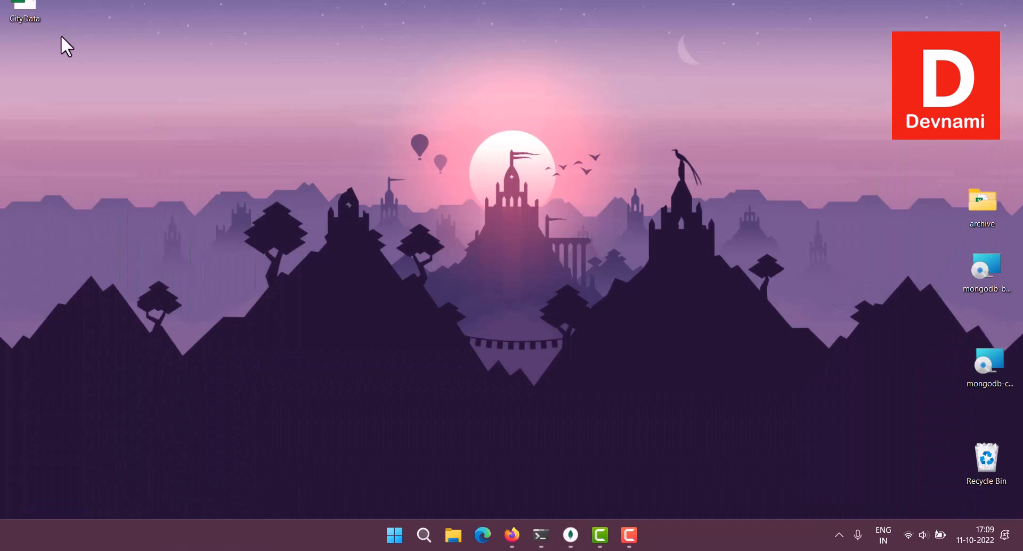
{"action": "left_click_drag", "start_coordinate": [29, 11], "coordinate": [497, 210]}
{"action": "left_click_drag", "start_coordinate": [37, 20], "coordinate": [781, 170]}
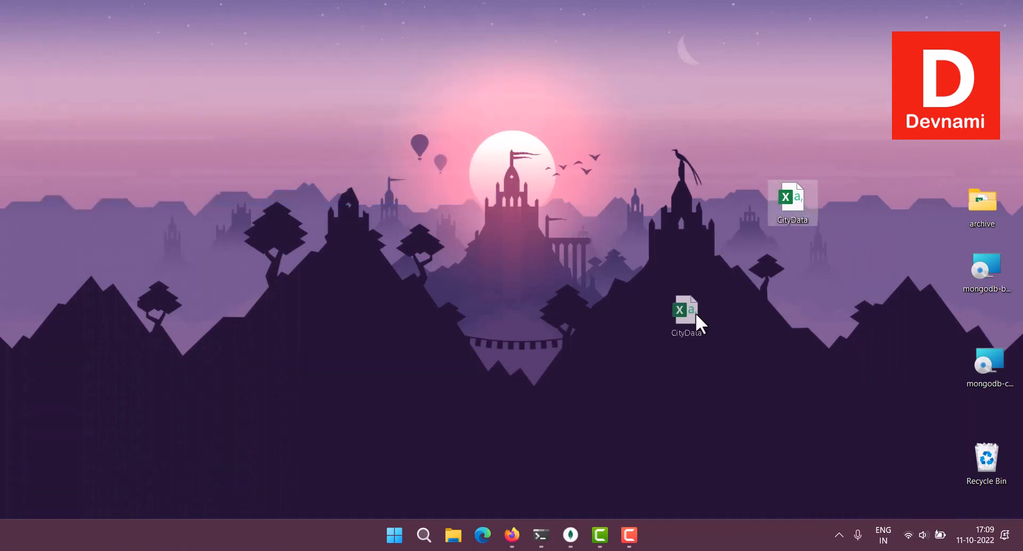
{"action": "left_click_drag", "start_coordinate": [696, 314], "coordinate": [696, 314]}
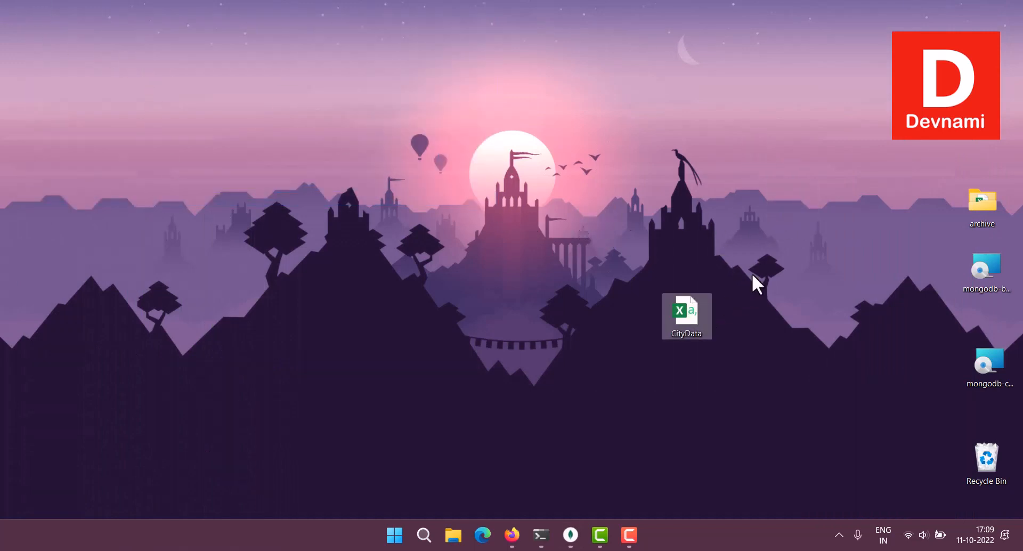
{"action": "double_click", "coordinate": [676, 312]}
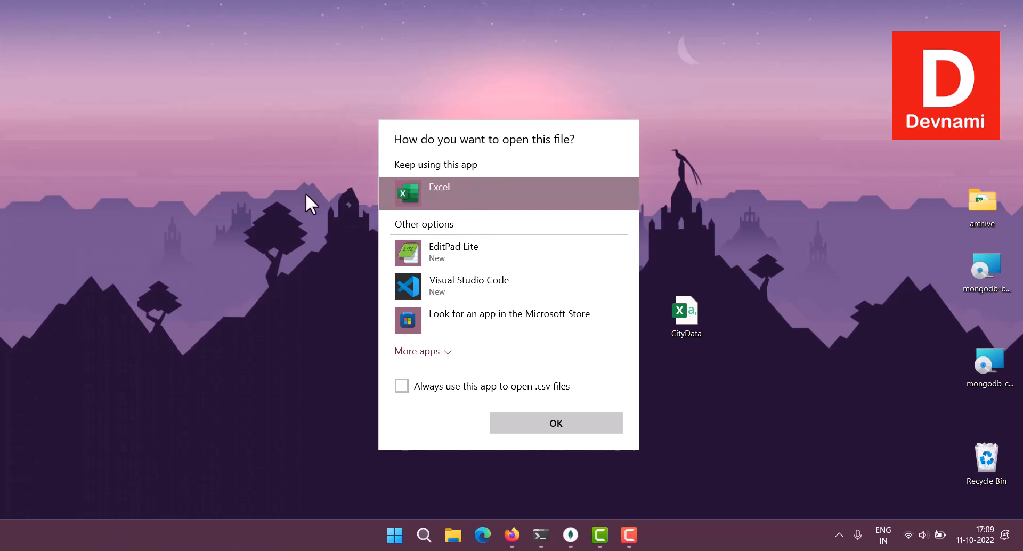
{"action": "left_click", "coordinate": [589, 423]}
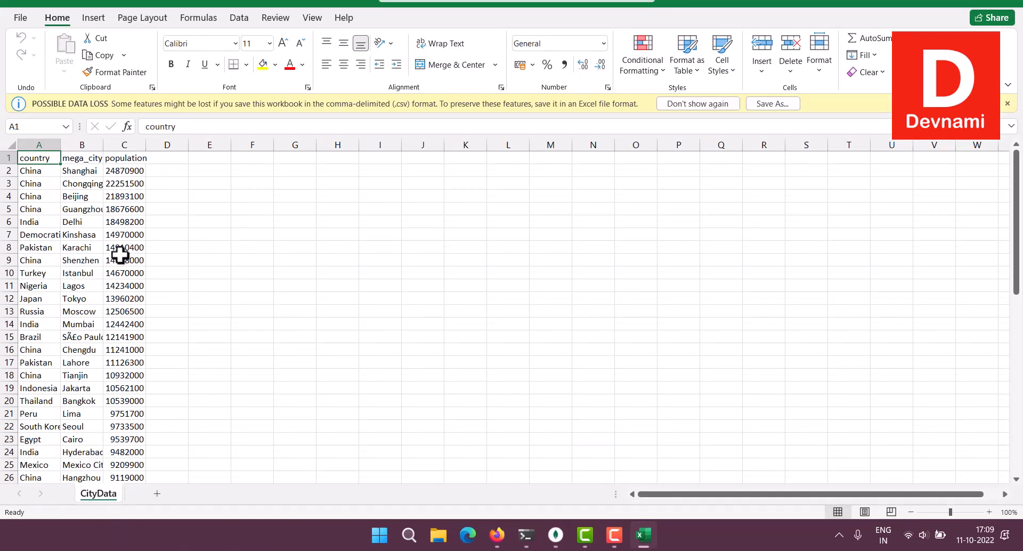
Examine the exported country, mega_city and population columns from the header to the last record, and close the workbook
{"action": "scroll", "coordinate": [156, 244], "scroll_direction": "down", "scroll_amount": 12}
{"action": "scroll", "coordinate": [156, 244], "scroll_direction": "down", "scroll_amount": 8}
{"action": "scroll", "coordinate": [155, 244], "scroll_direction": "up", "scroll_amount": 3}
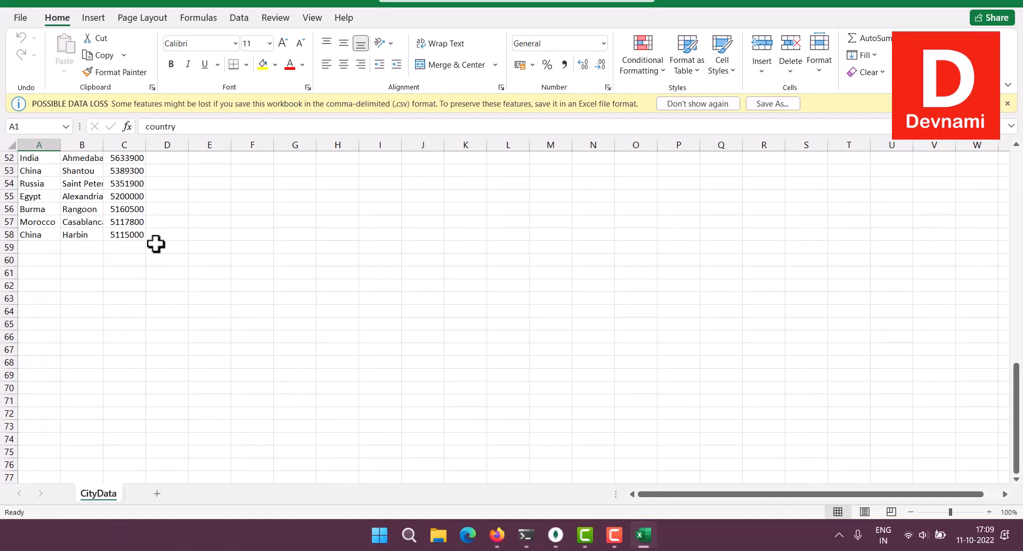
{"action": "left_click", "coordinate": [29, 236]}
{"action": "scroll", "coordinate": [123, 233], "scroll_direction": "up", "scroll_amount": 17}
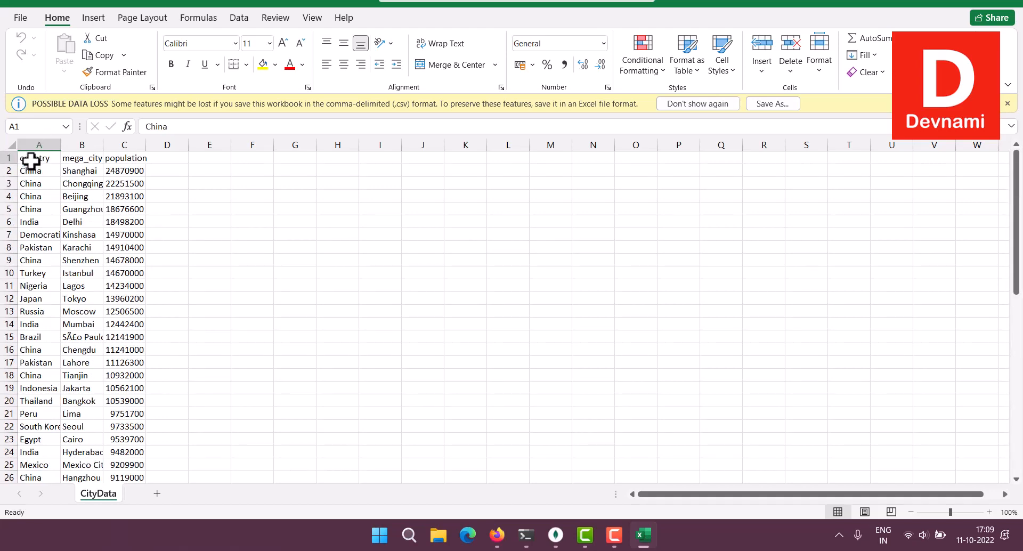
{"action": "left_click", "coordinate": [32, 156]}
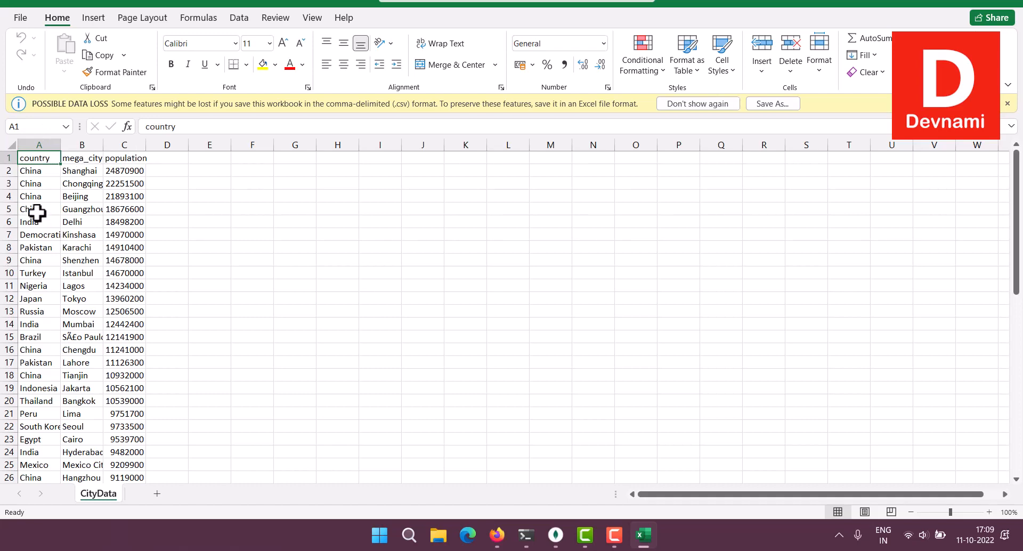
{"action": "scroll", "coordinate": [34, 207], "scroll_direction": "down", "scroll_amount": 14}
{"action": "scroll", "coordinate": [34, 207], "scroll_direction": "up", "scroll_amount": 14}
{"action": "left_click", "coordinate": [1008, 4]}
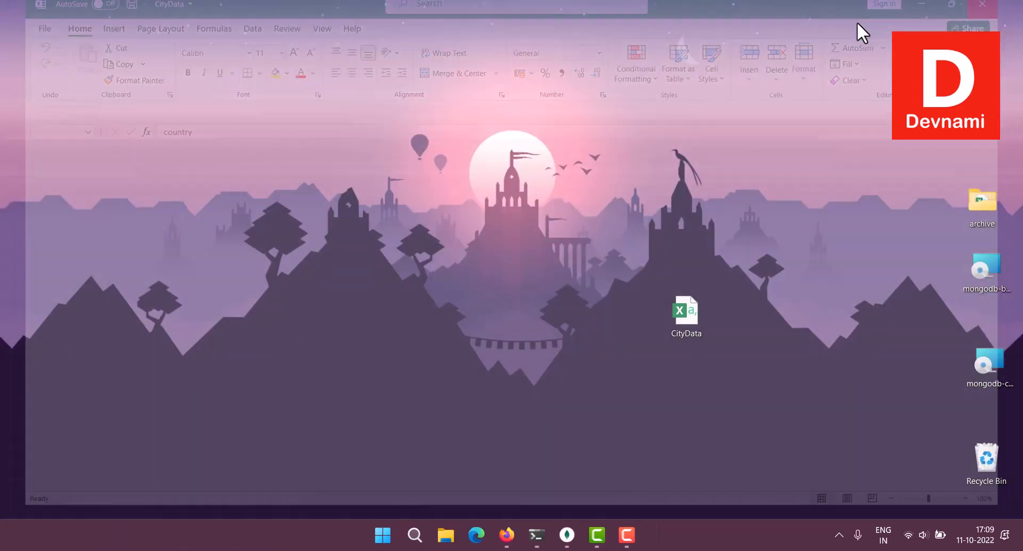
Switch back to MongoDB Compass, view the export options for the CityData collection, and close them without exporting
{"action": "left_click", "coordinate": [570, 535]}
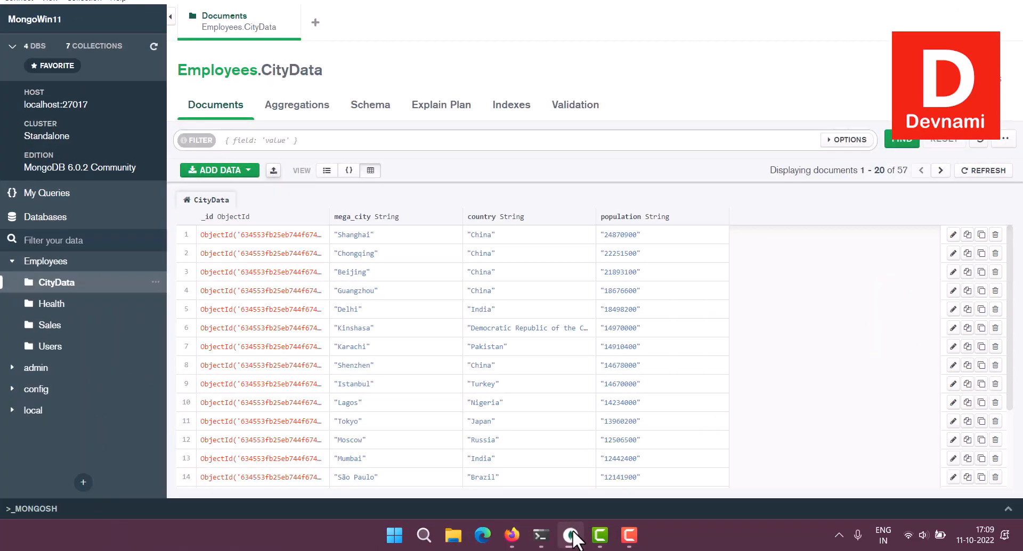
{"action": "left_click", "coordinate": [273, 170]}
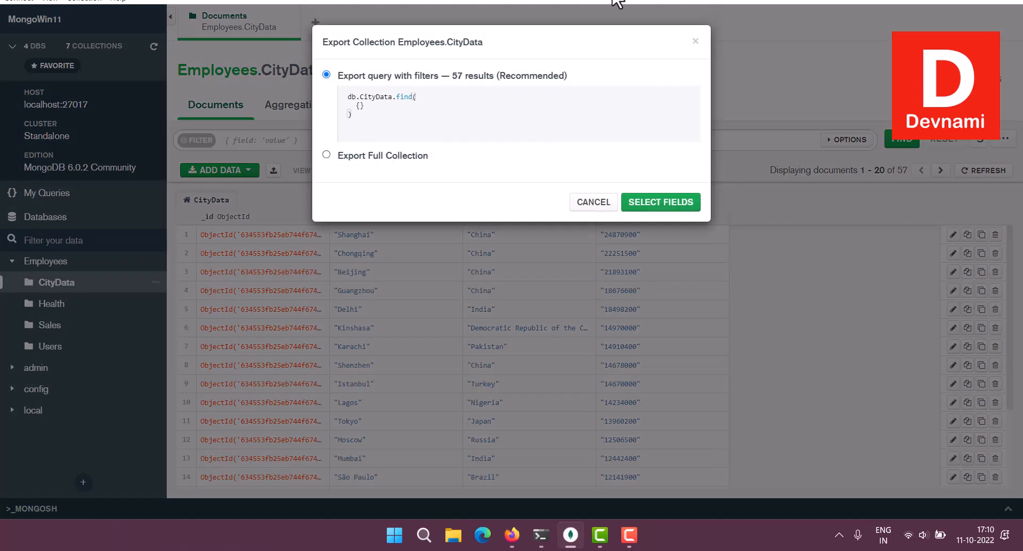
{"action": "left_click", "coordinate": [695, 41]}
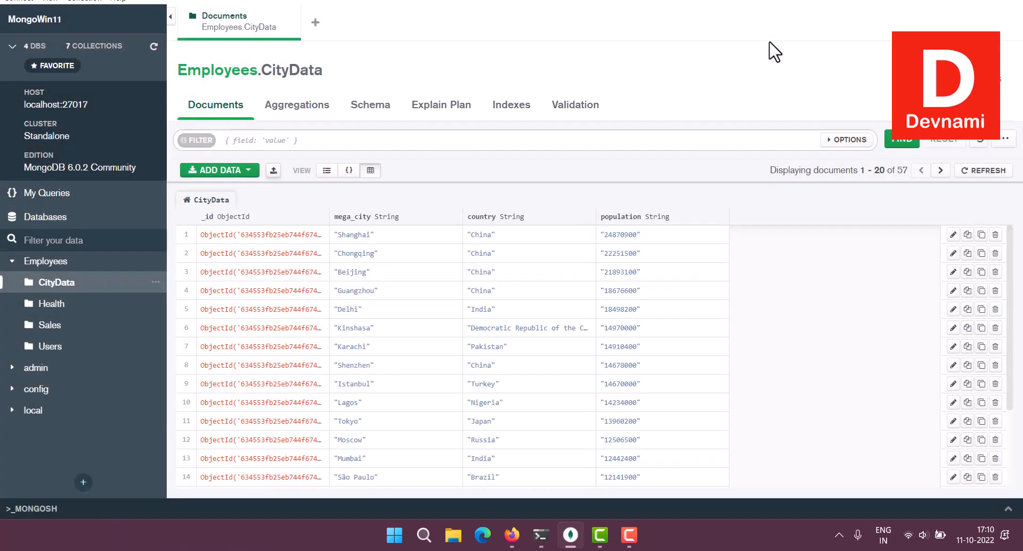